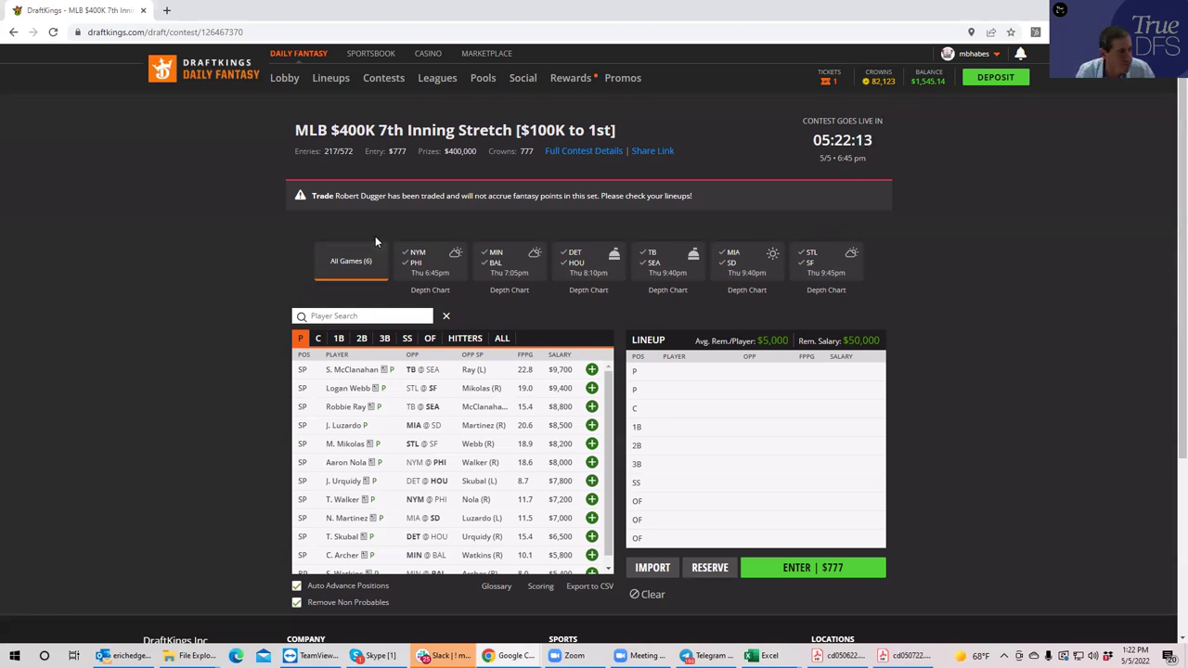
- Add Aaron Nola (PHI) and Robbie Ray (SEA) to the lineup's two pitcher slots
click(427, 267)
click(600, 370)
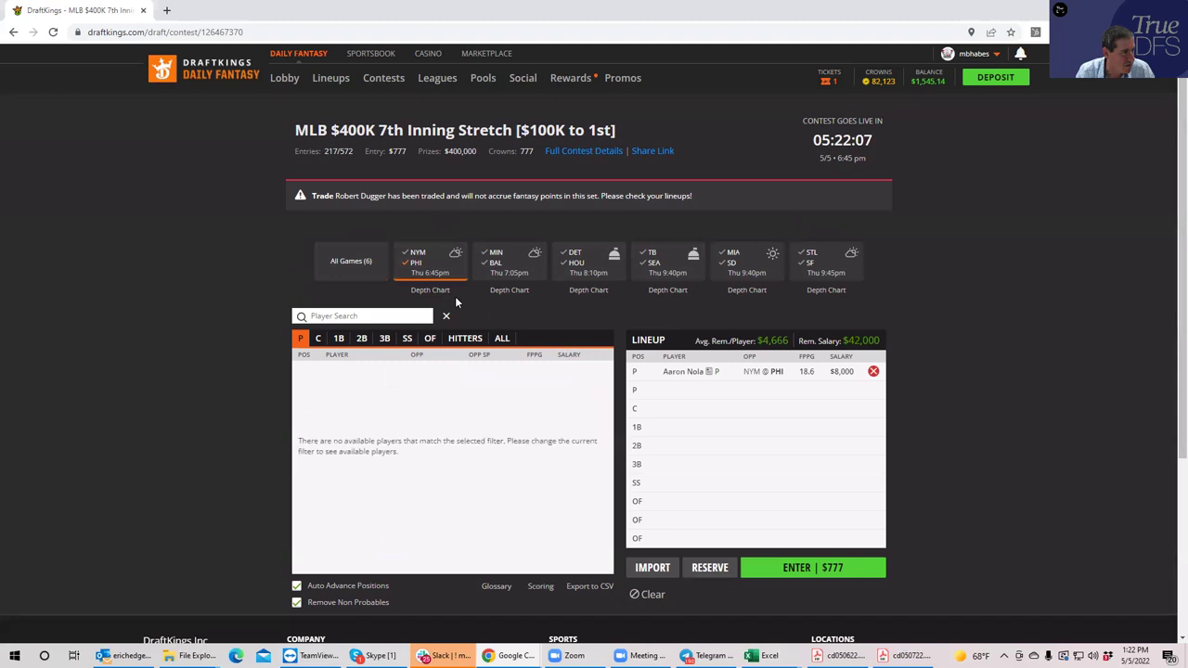
click(418, 265)
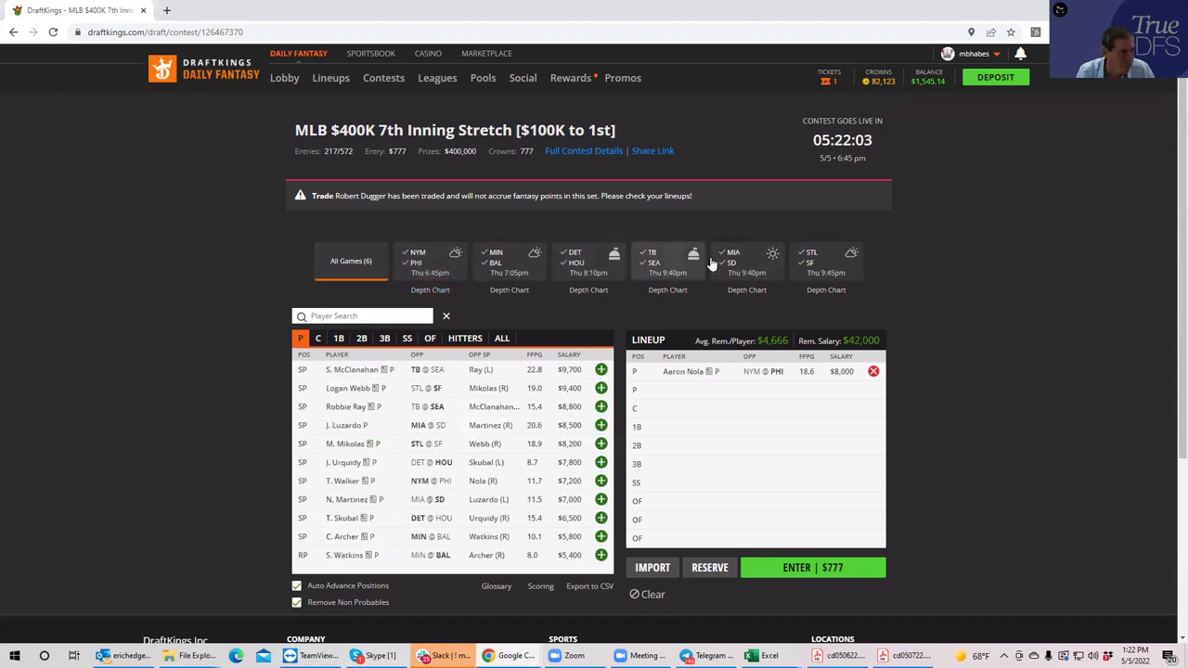
click(650, 267)
click(601, 370)
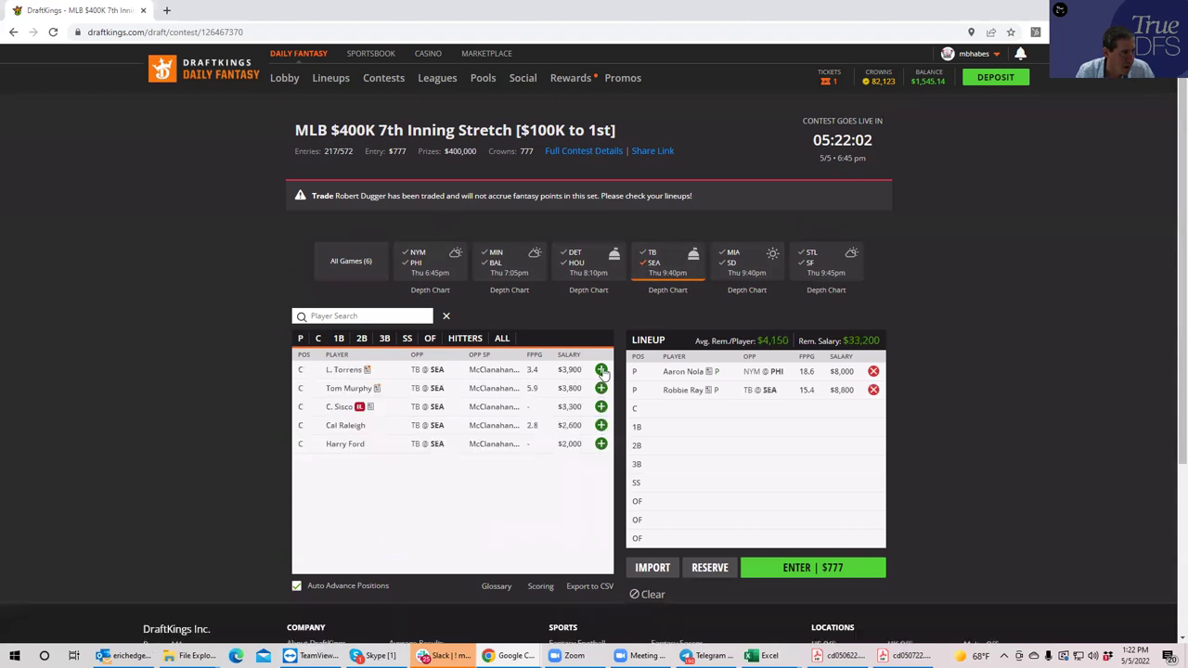
click(643, 269)
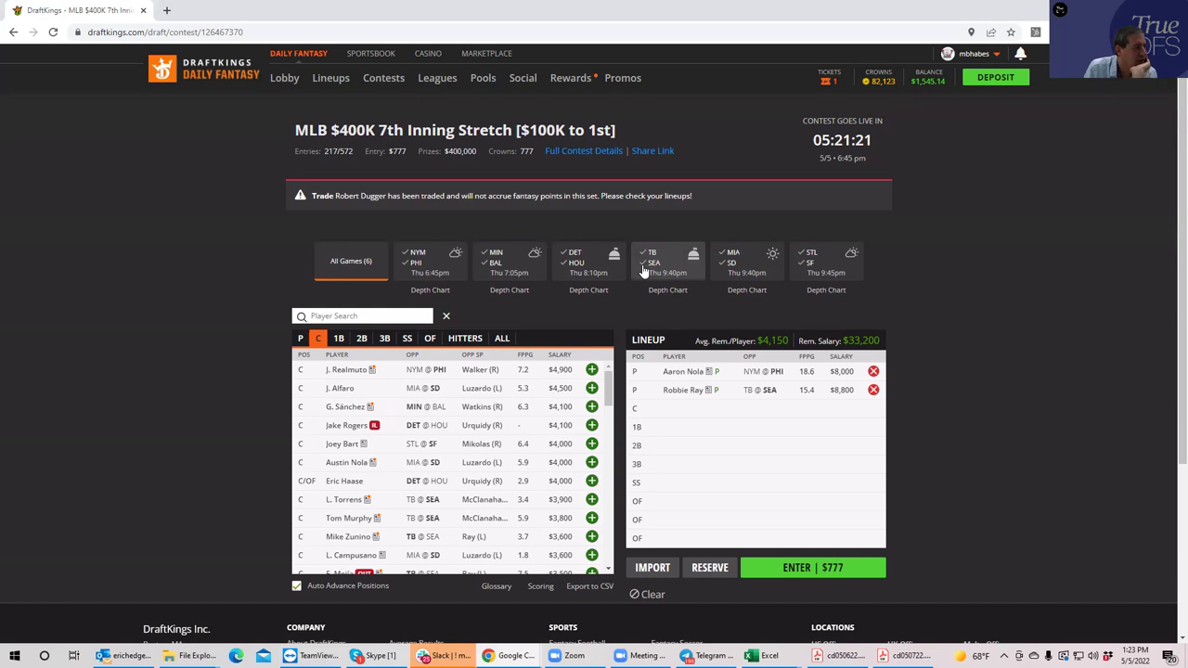
- Narrow the pitcher list to Houston and review José Urquidy's game log
click(299, 340)
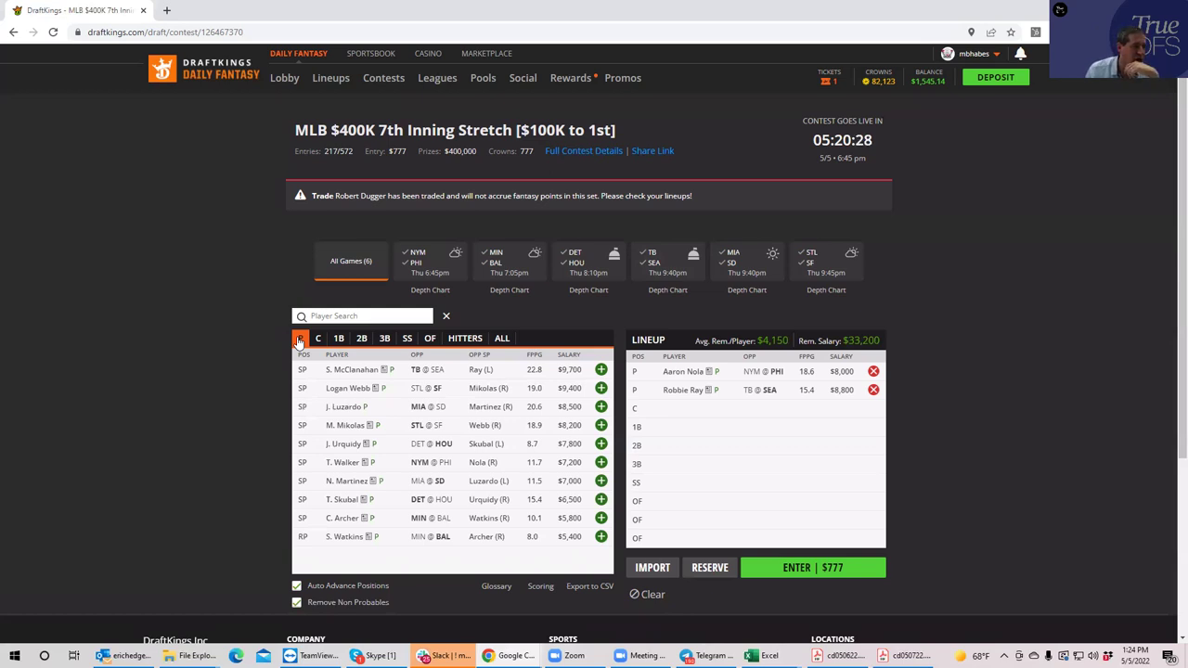
click(495, 260)
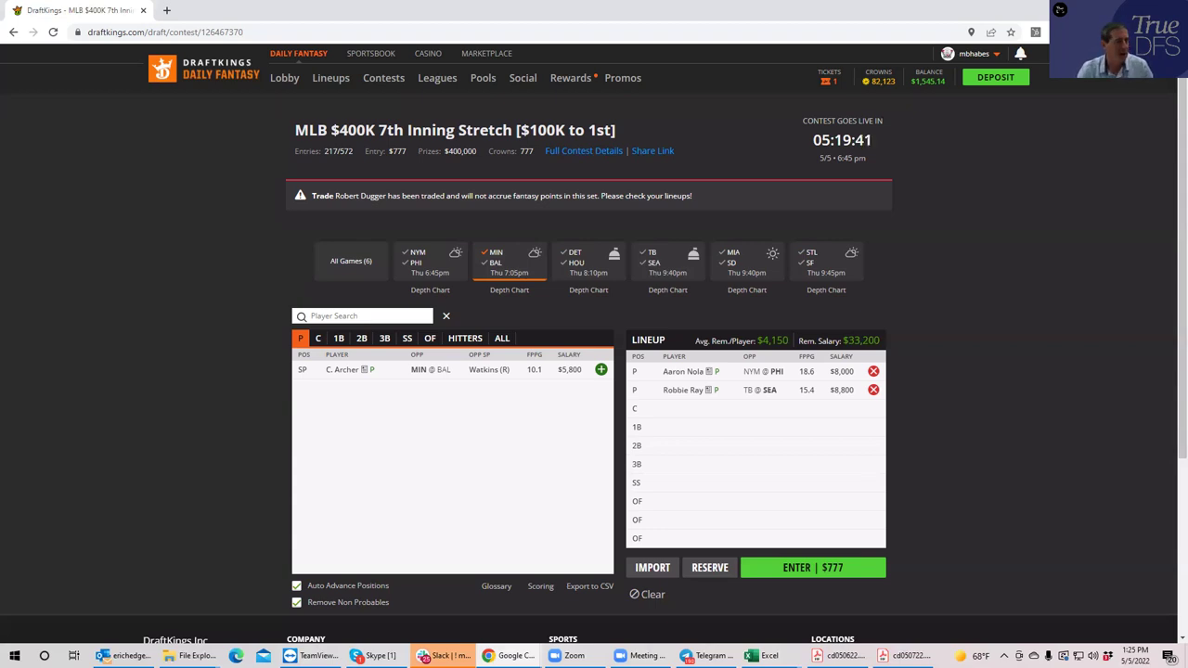
click(496, 258)
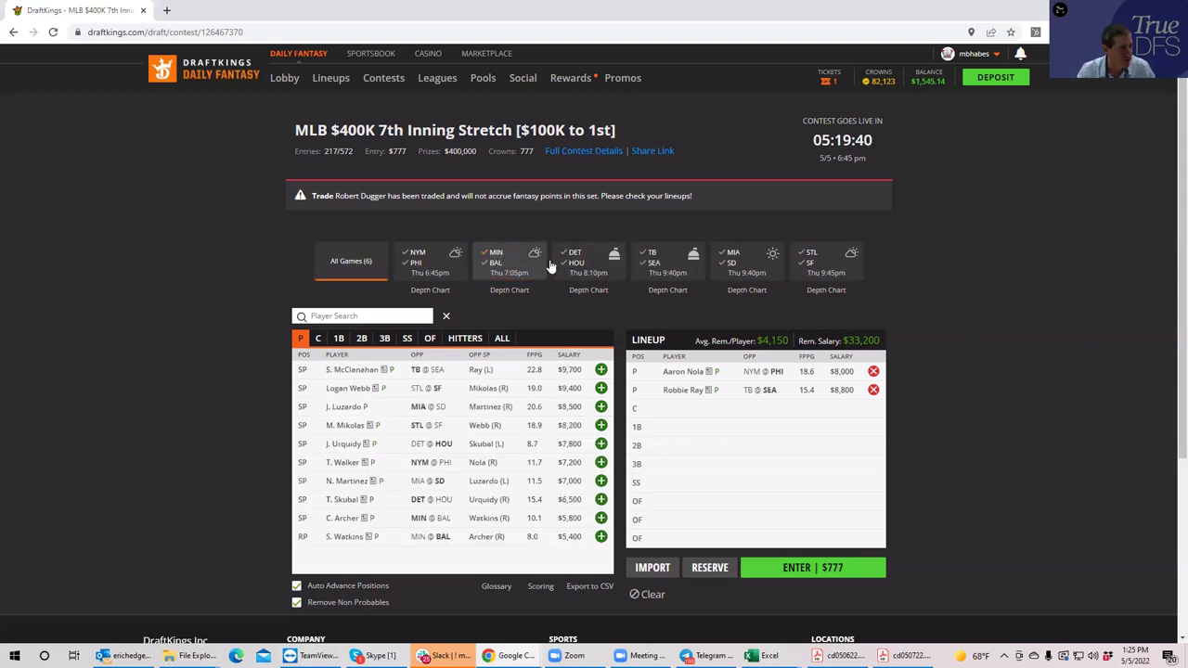
click(573, 266)
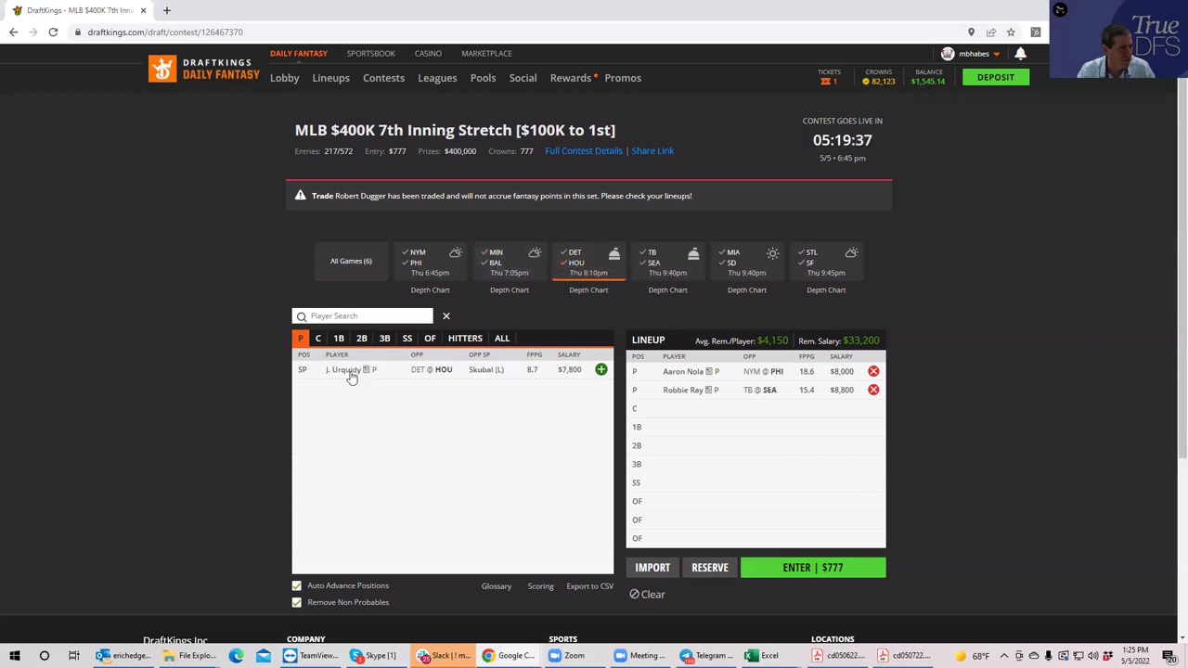
click(349, 375)
click(585, 274)
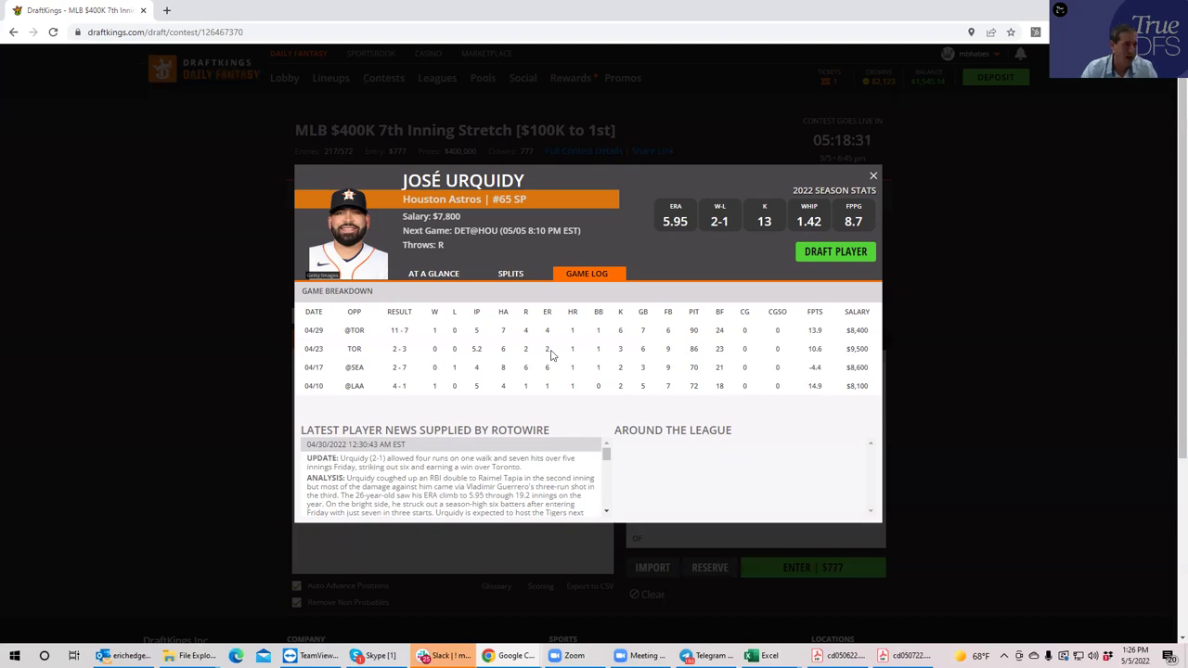
click(872, 176)
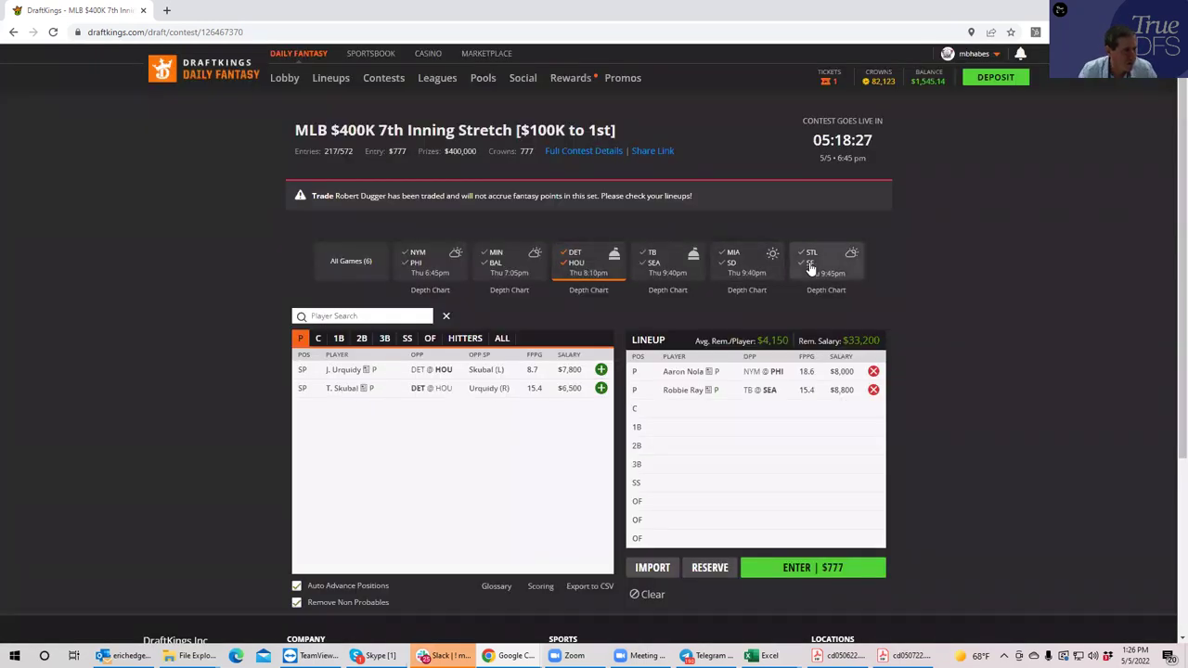
- Find San Francisco pitcher Logan Webb and review his game log, leaving the player list showing all games
click(810, 263)
click(566, 266)
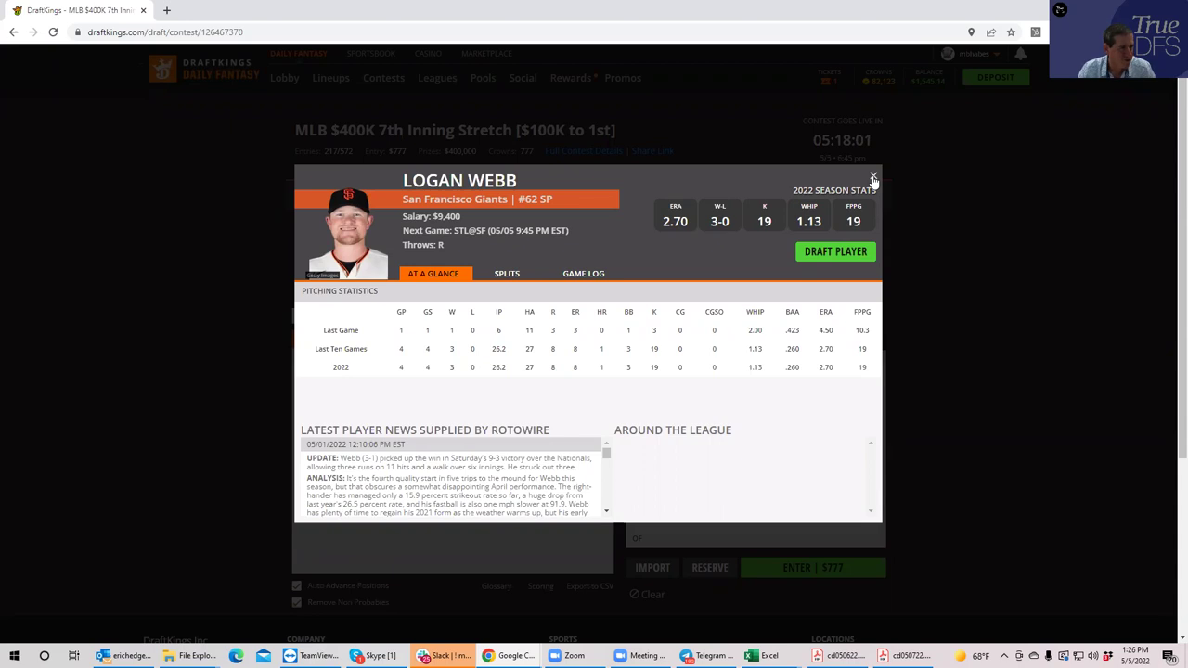
key(ctrl+a)
click(570, 276)
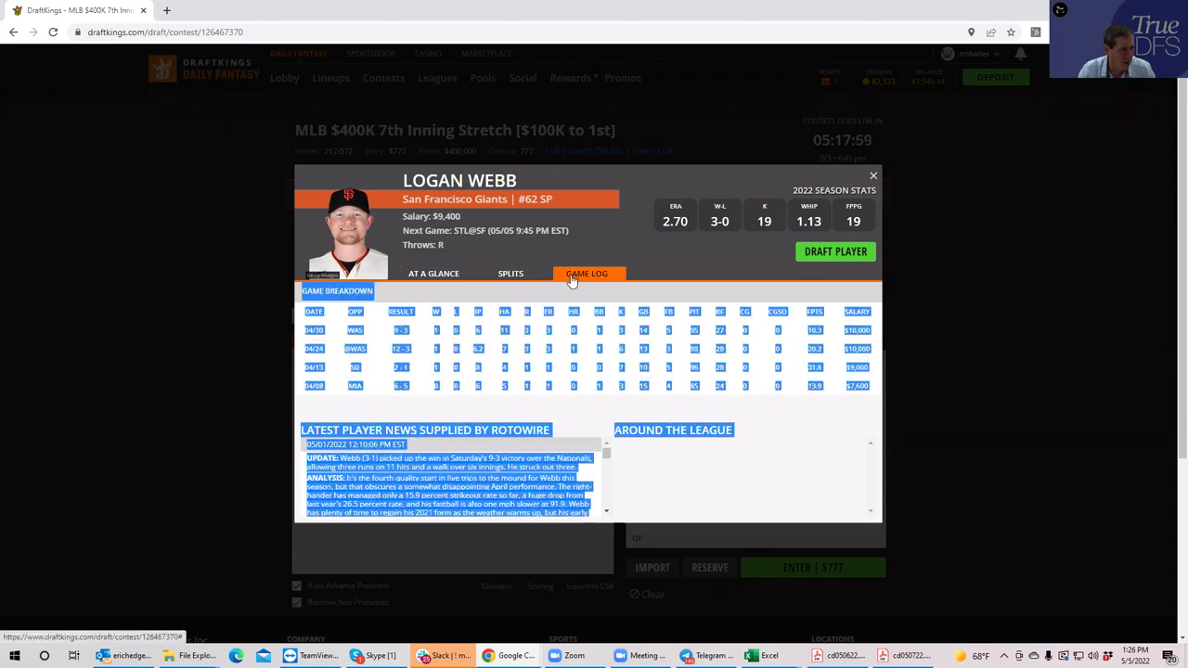
click(786, 422)
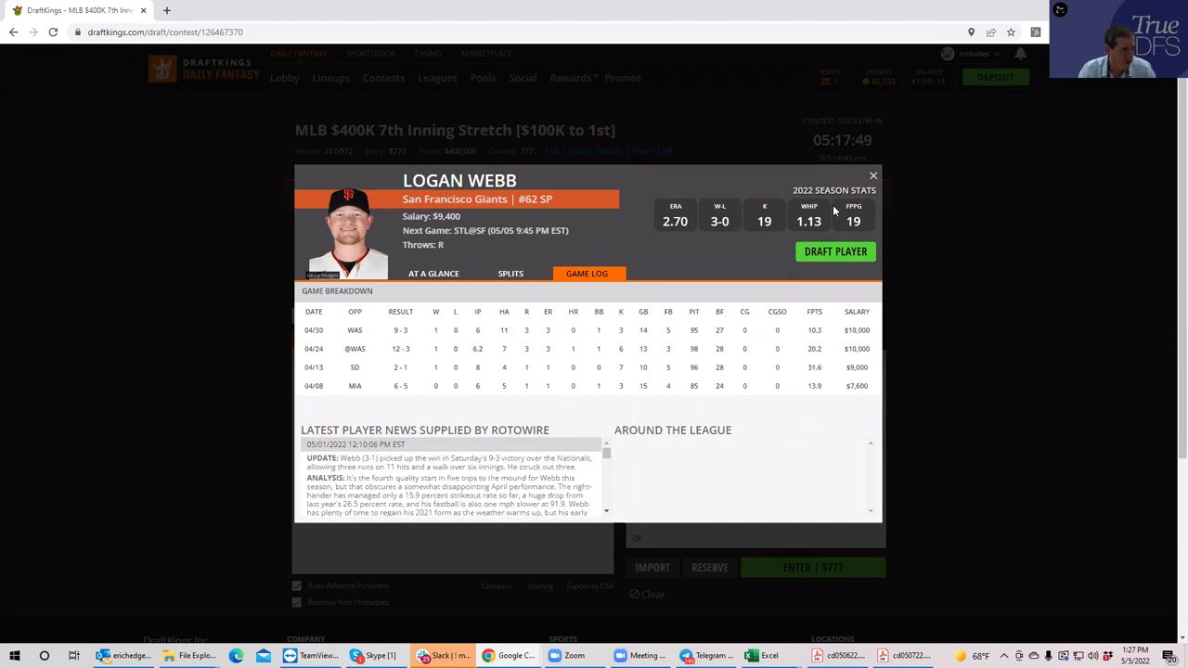
click(873, 175)
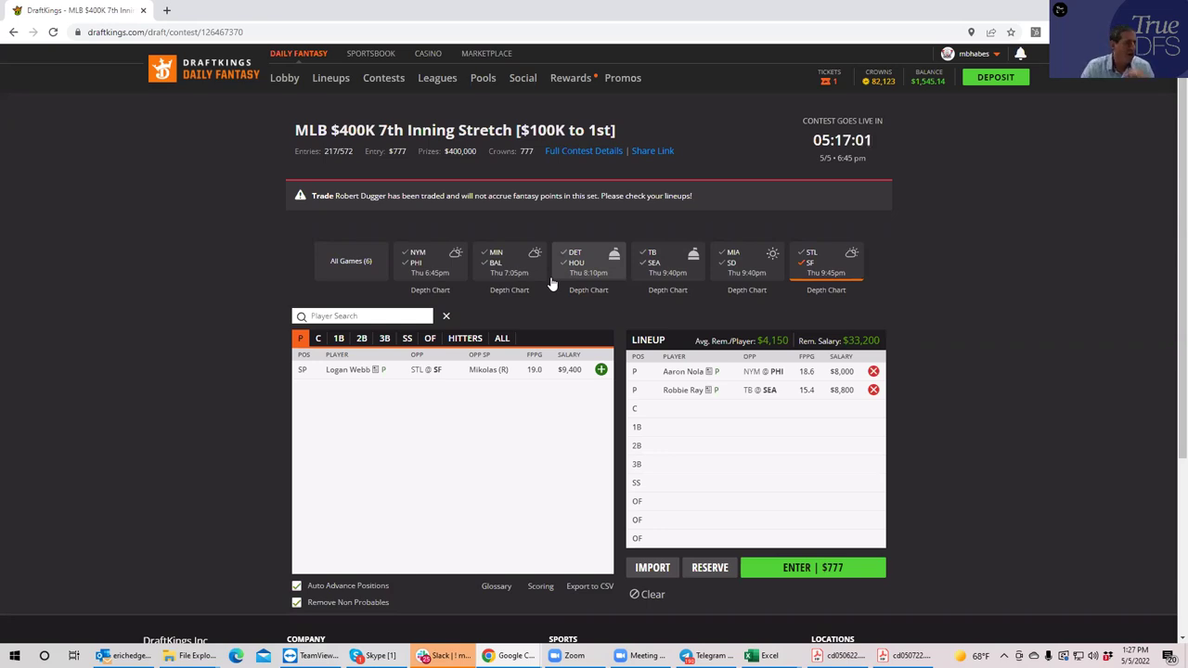
click(816, 265)
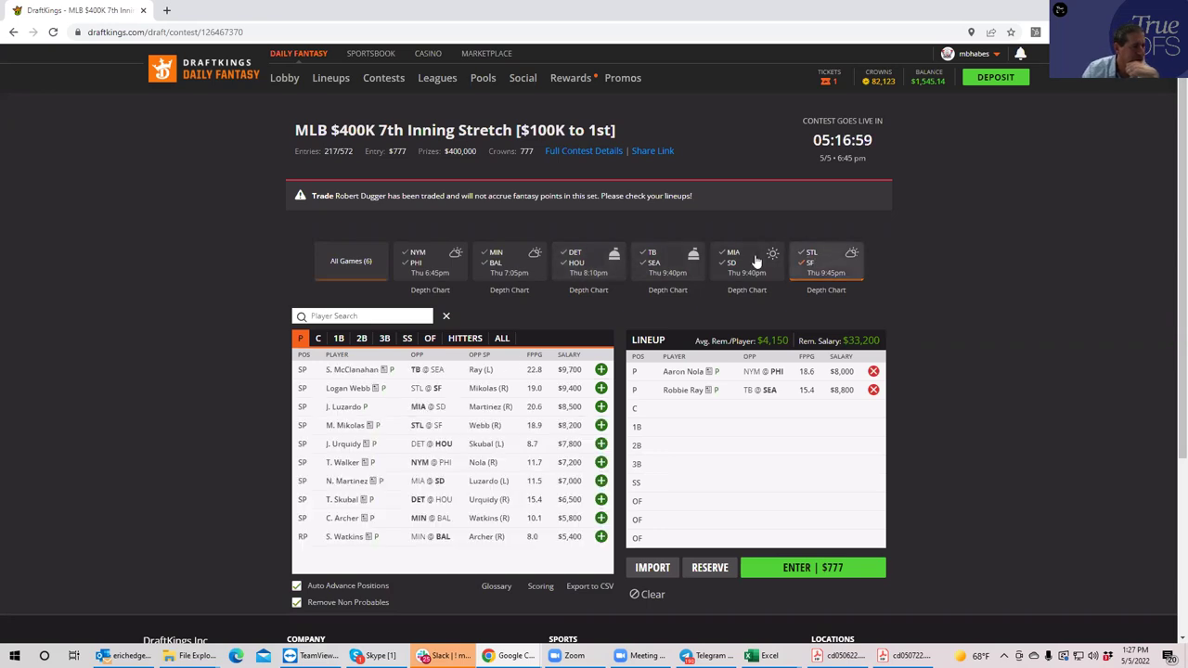
- Check the available pitchers by team in the MIA–SD, MIN–BAL, DET–HOU and NYM–PHI games, leaving all games shown
click(732, 259)
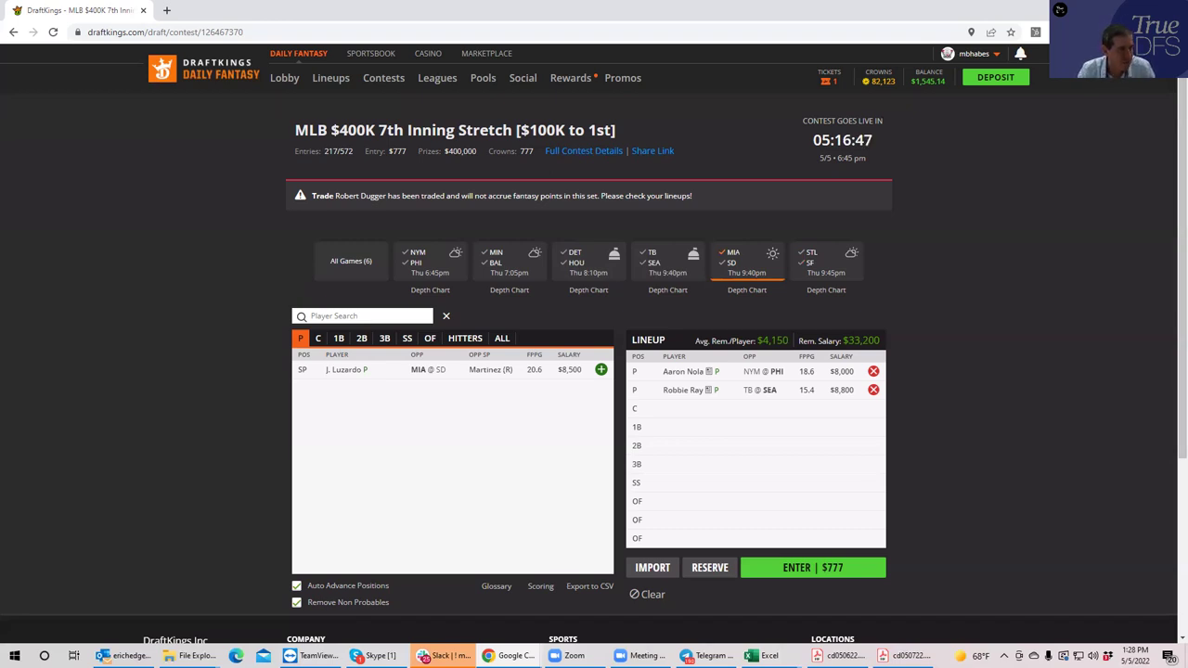
click(734, 264)
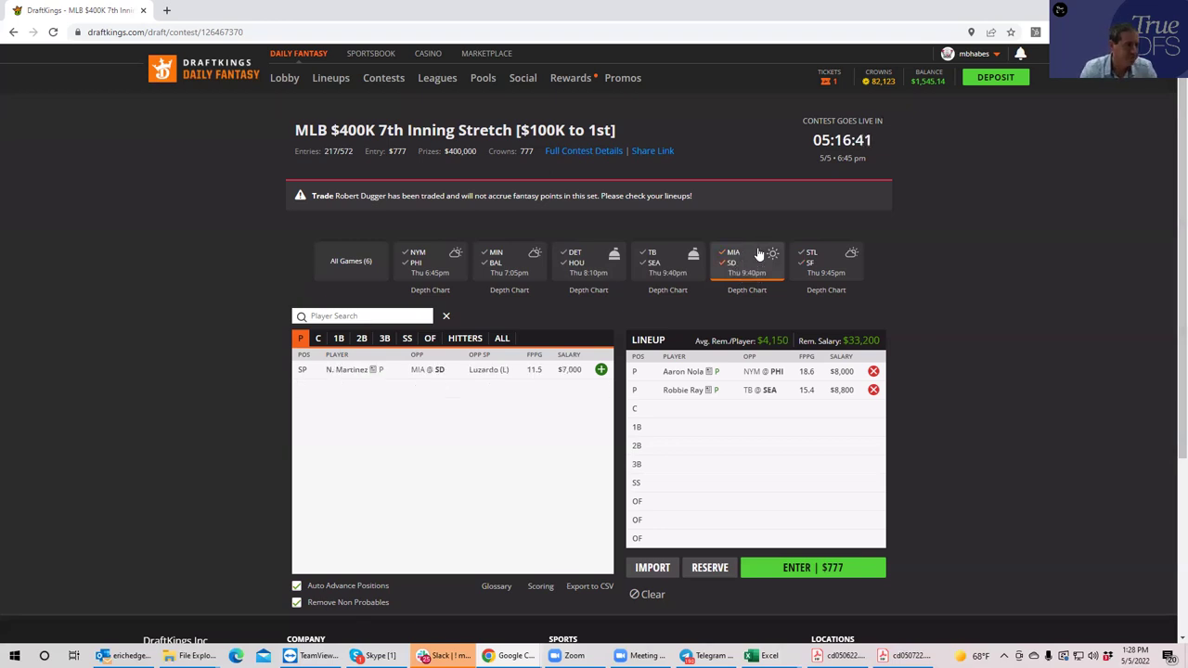
click(734, 263)
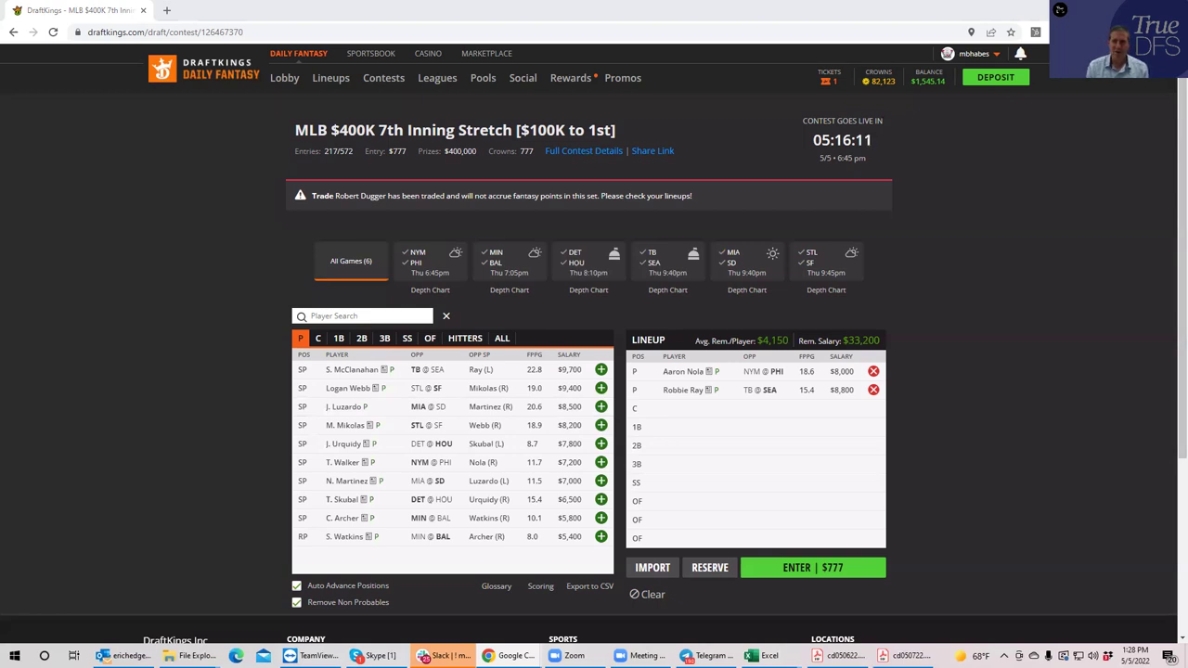
click(499, 265)
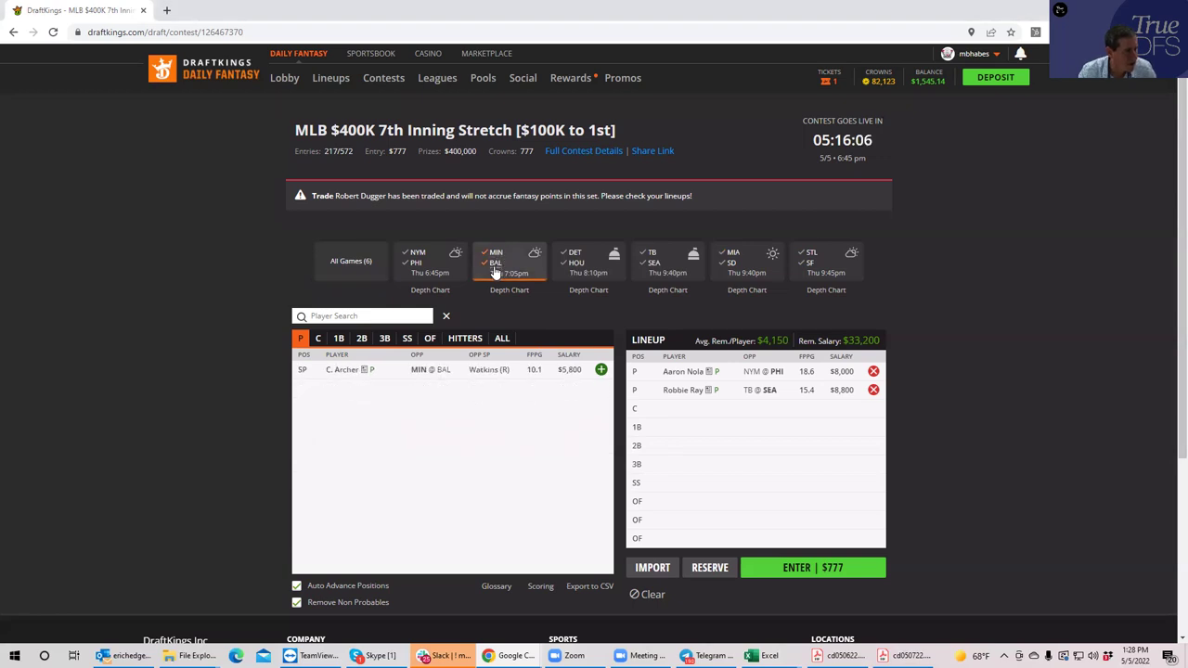
click(498, 259)
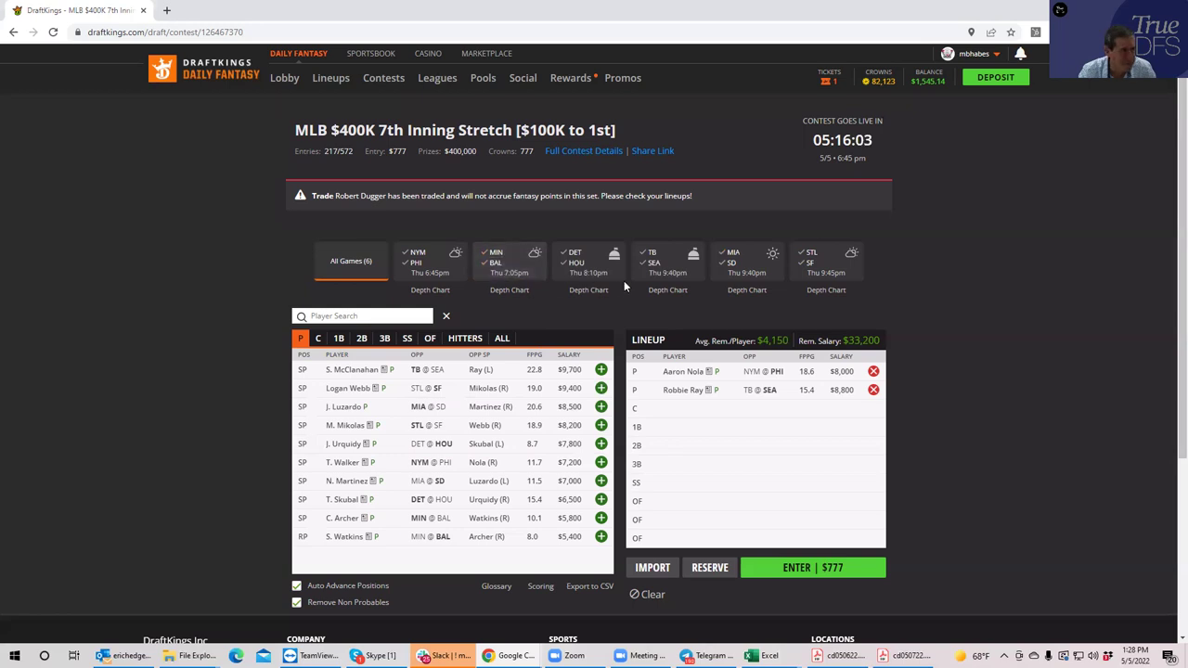
click(576, 269)
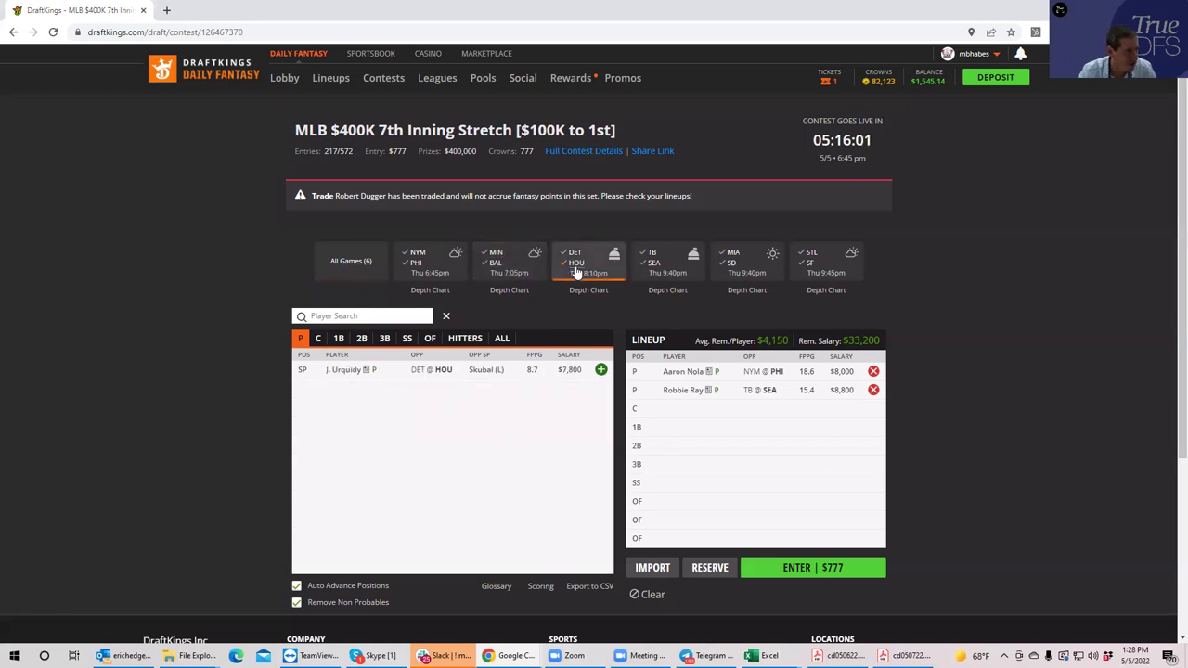
click(576, 271)
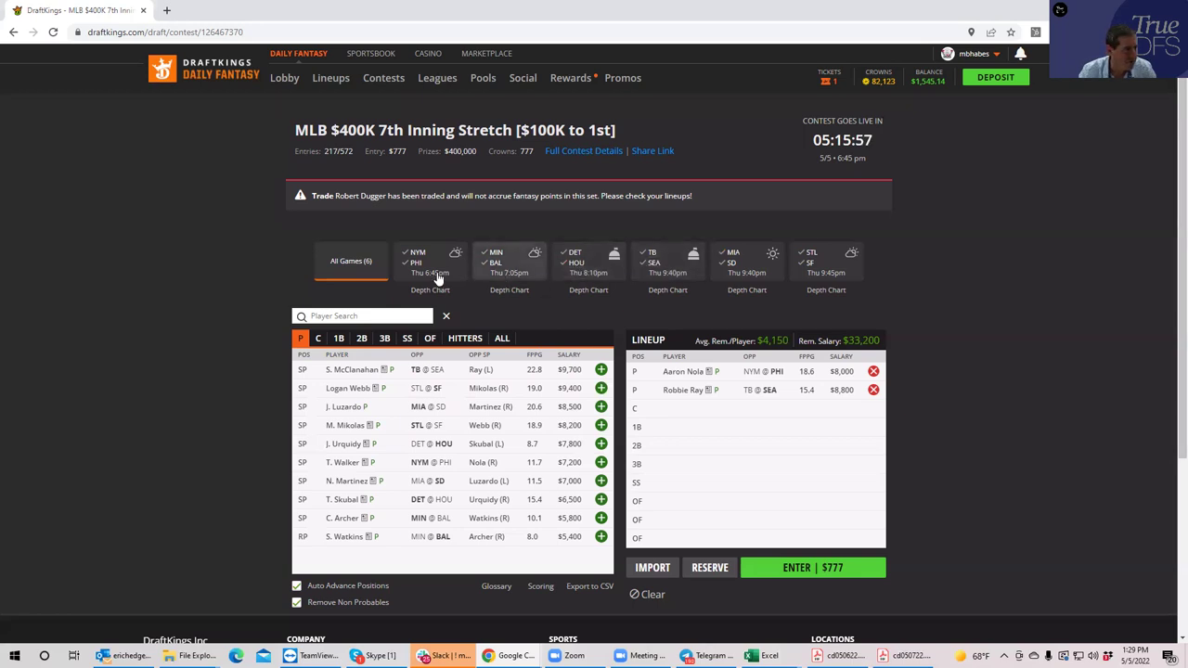
click(420, 267)
click(419, 268)
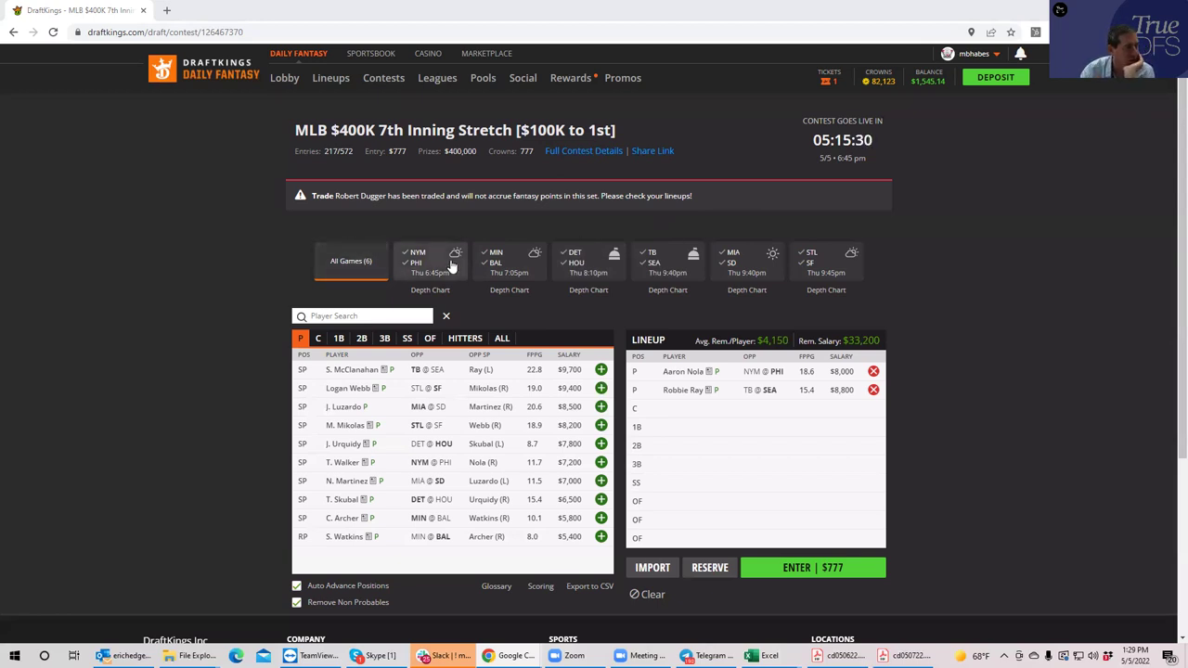
click(496, 264)
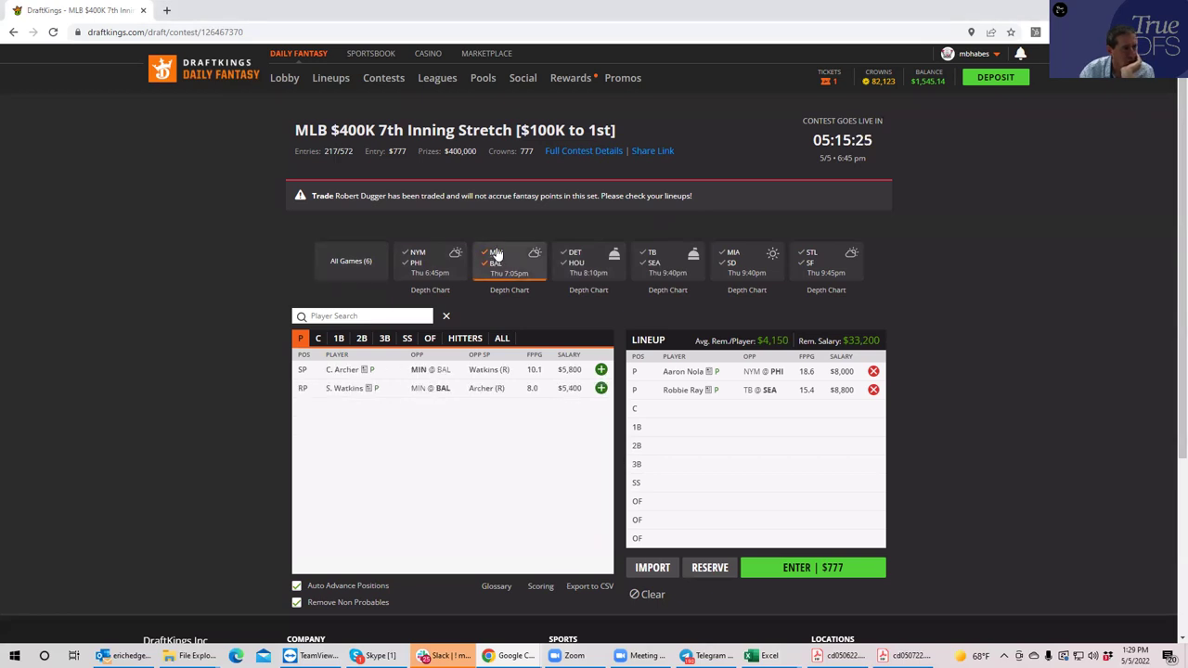
click(496, 266)
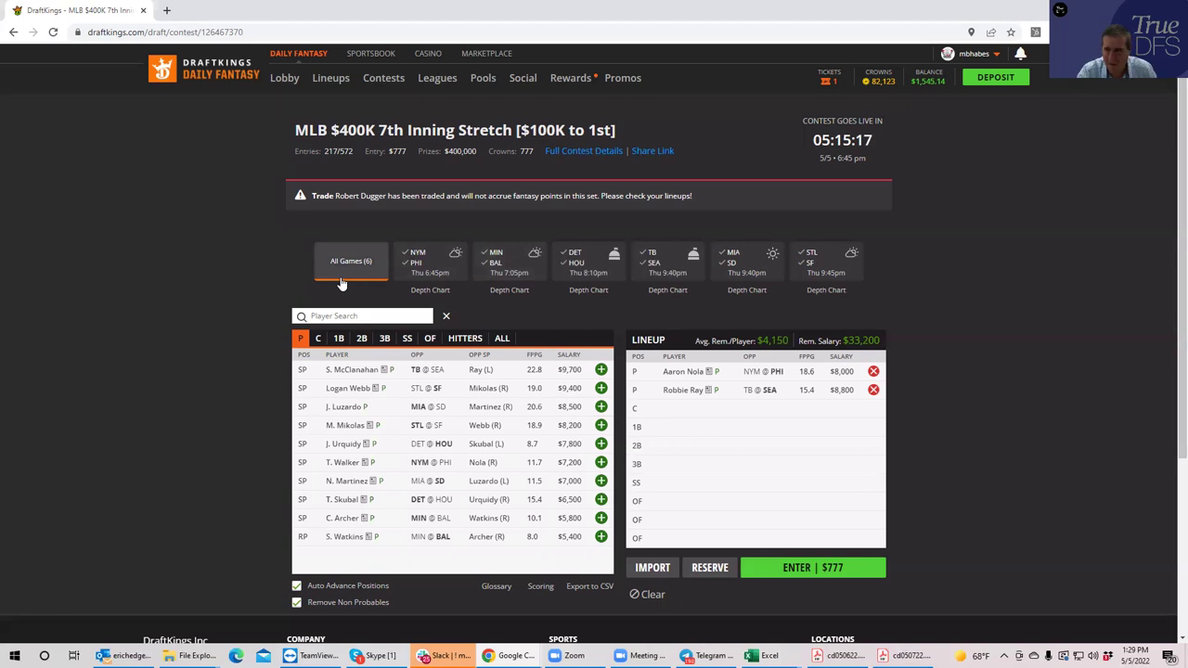
- Limit the player list to Minnesota hitters and add B. Buxton as an outfielder
click(497, 260)
click(465, 338)
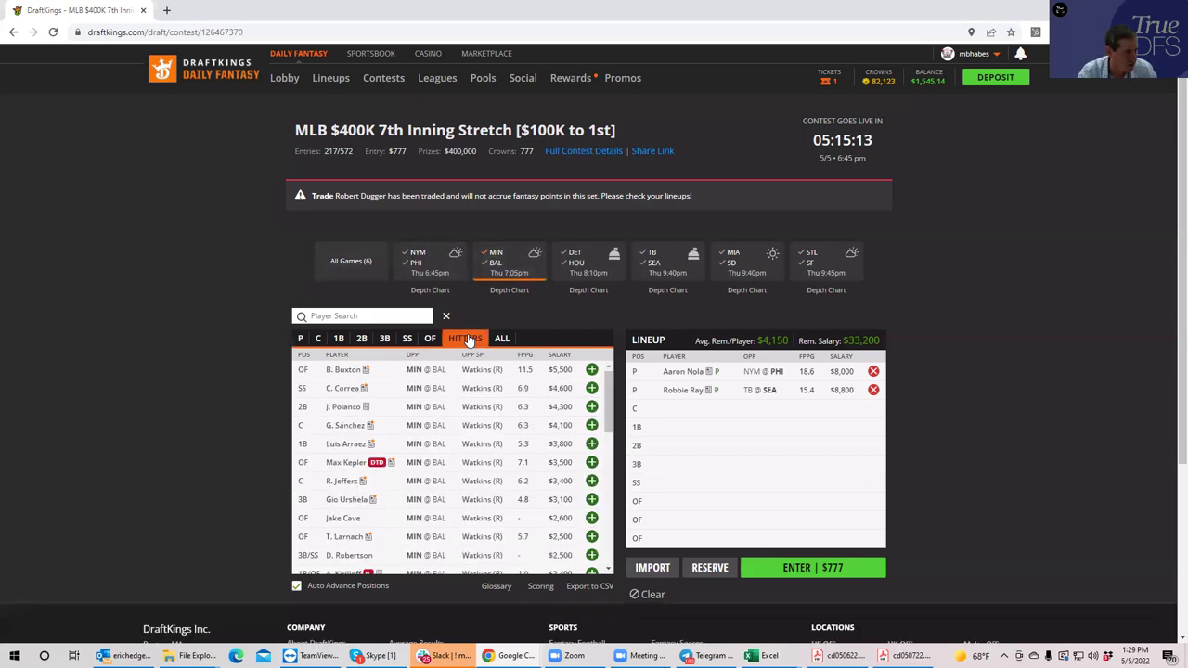
click(591, 371)
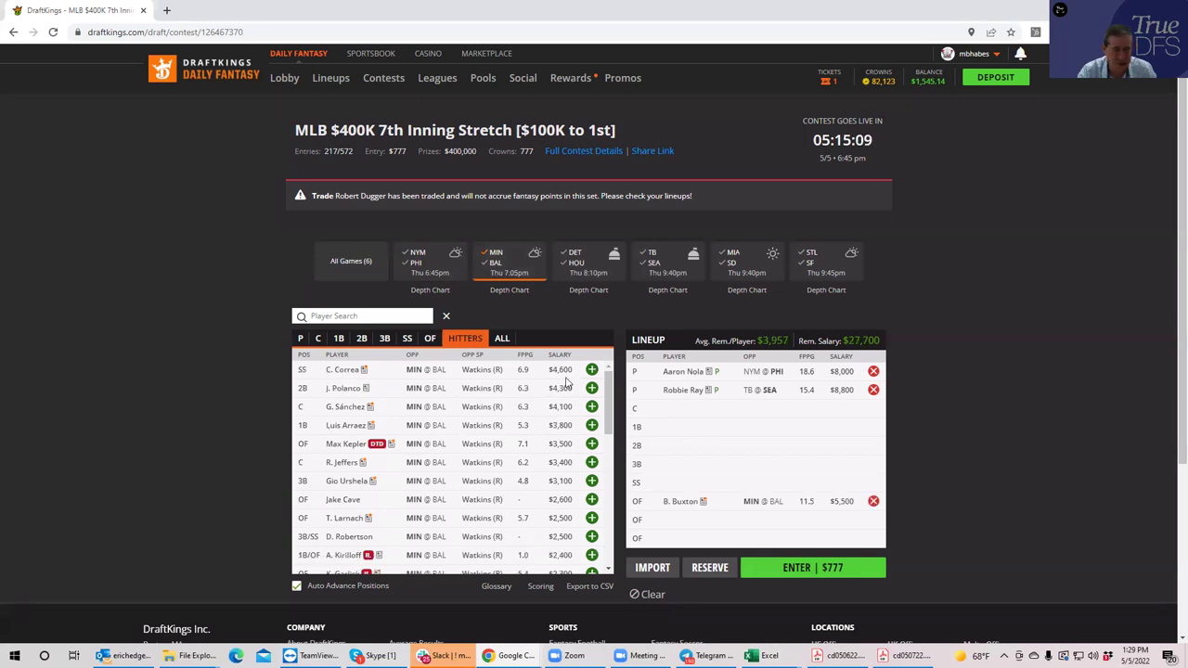
- Add Minnesota's C. Correa at shortstop and J. Polanco at second base
click(407, 338)
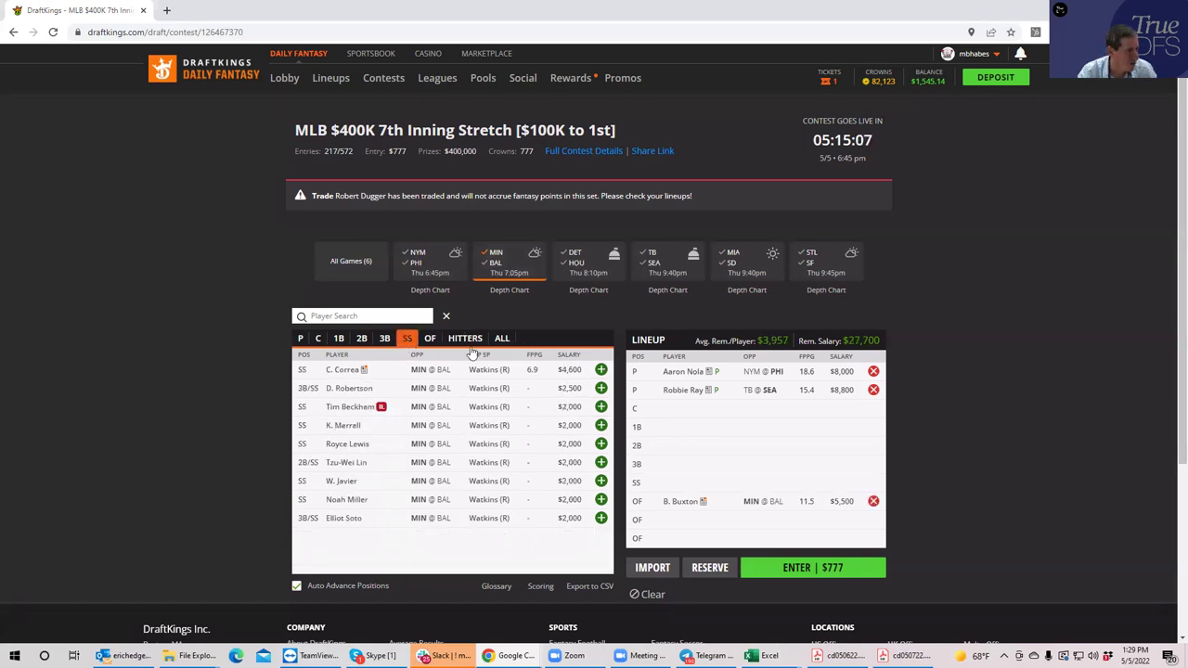
click(593, 370)
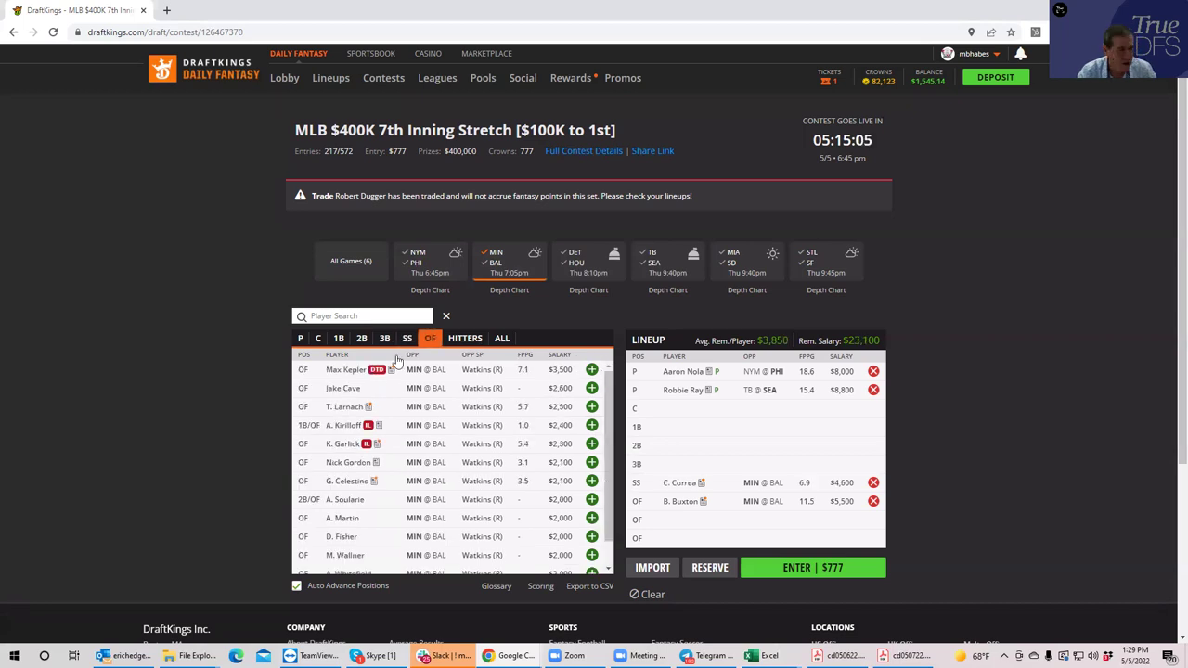
click(361, 339)
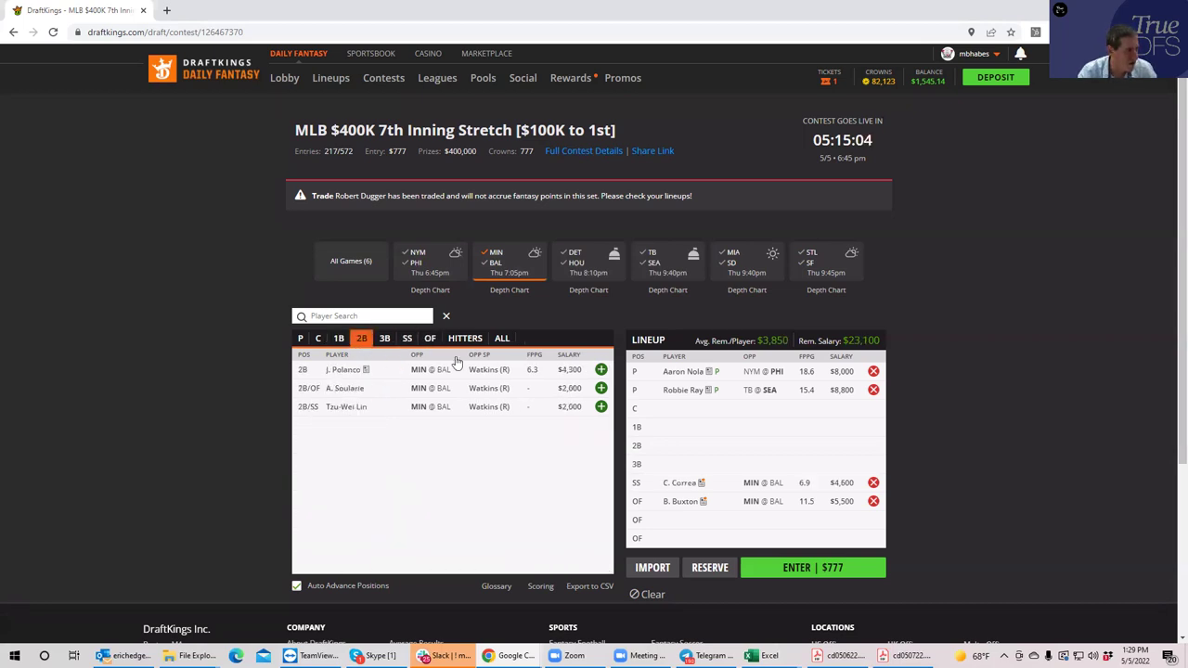
click(600, 371)
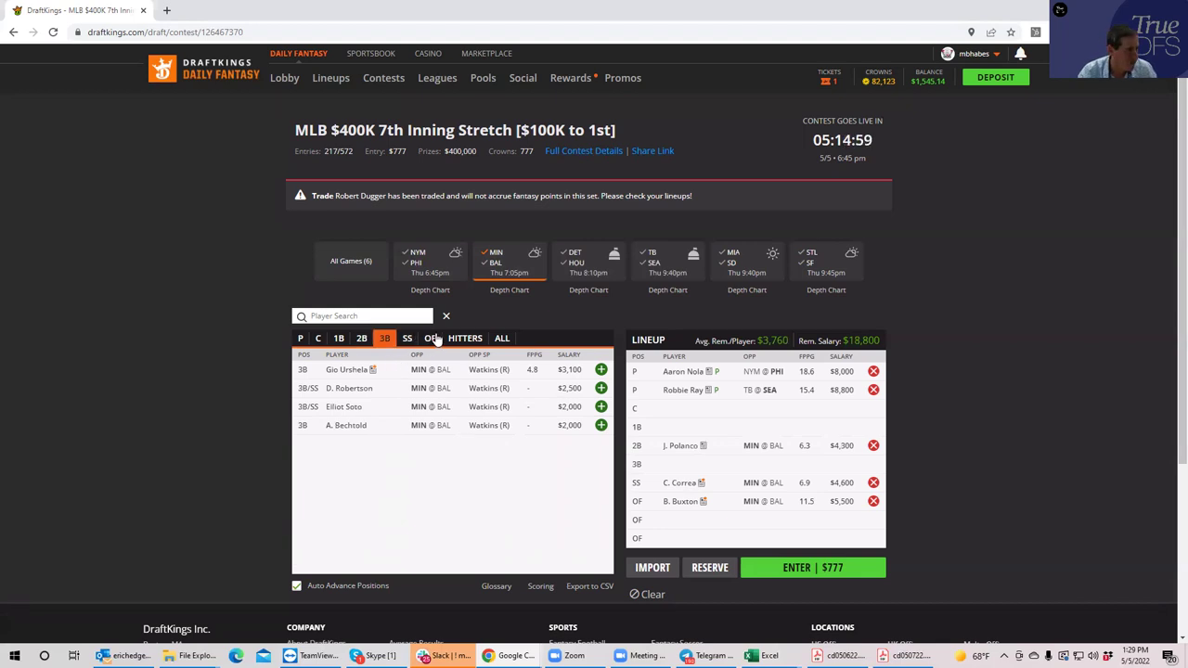
- Check Max Kepler's player card and add him to the second outfield slot
click(430, 340)
click(341, 370)
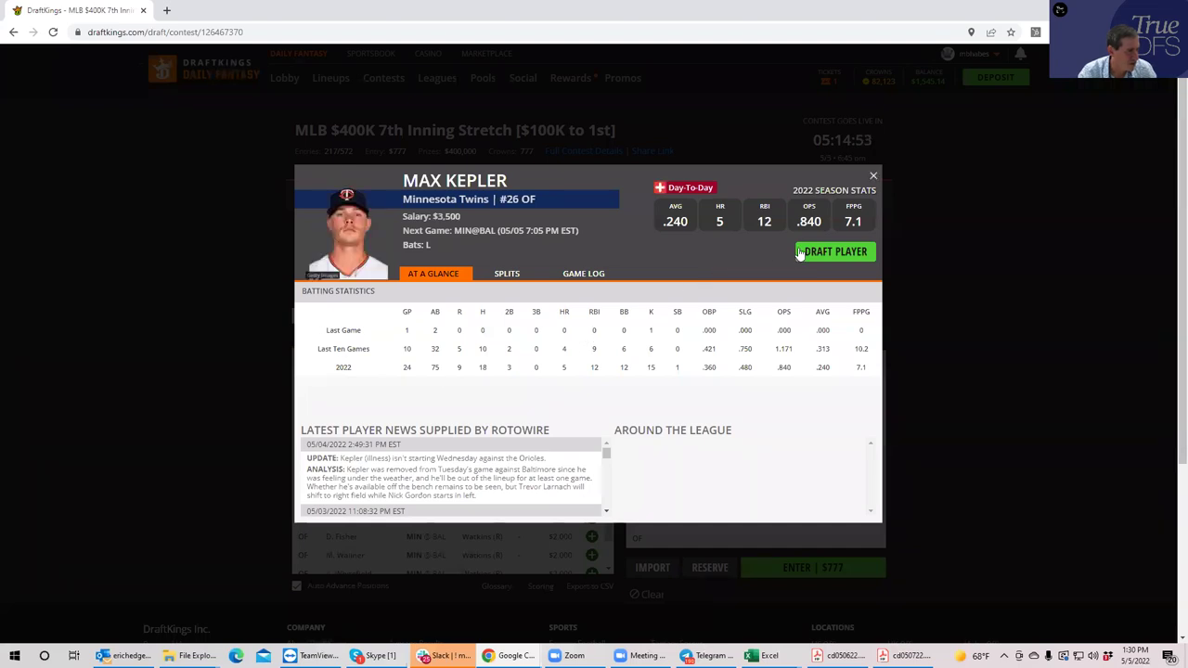
click(873, 176)
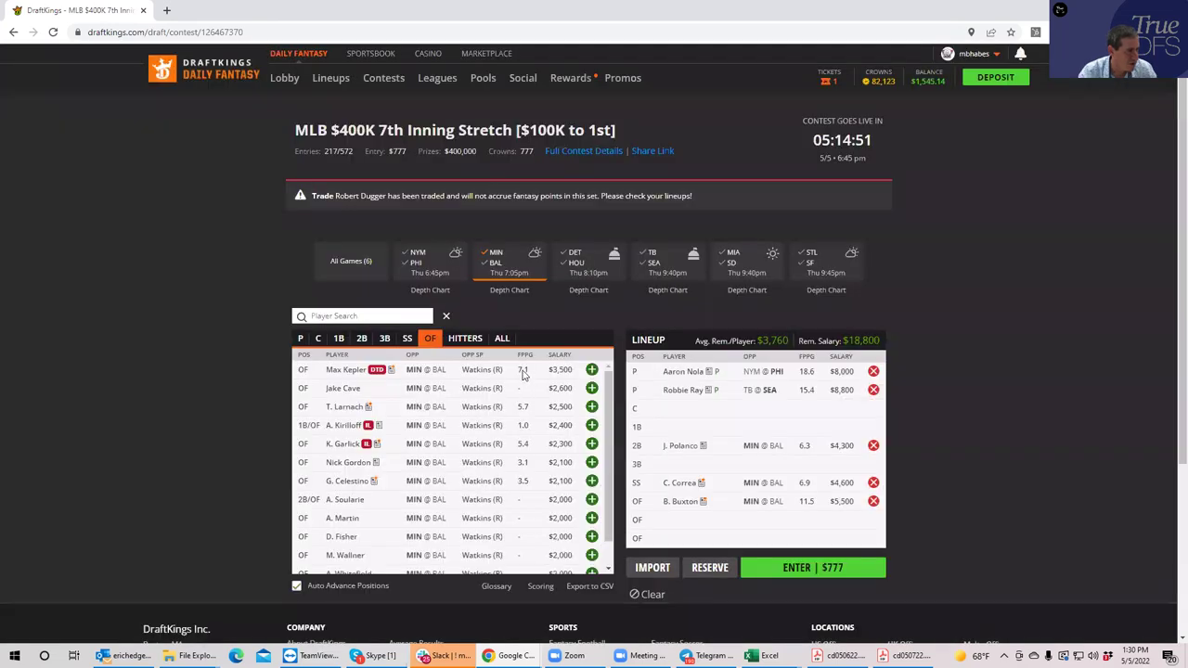
click(591, 369)
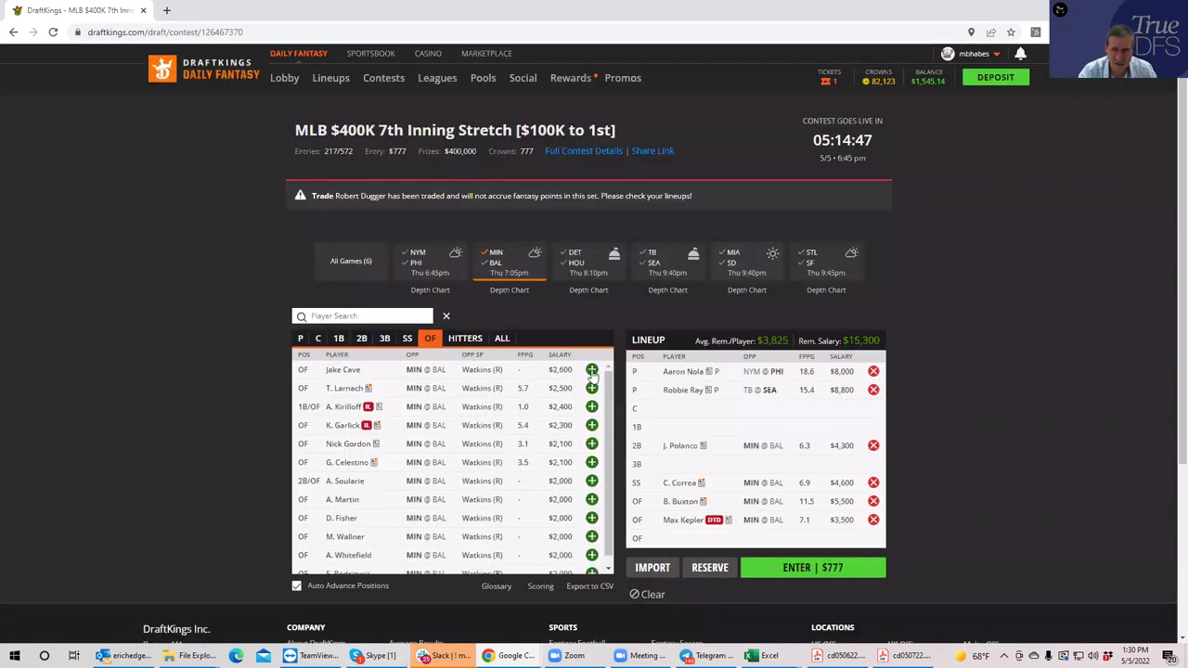
- Add Minnesota's Luis Arraez at first base
click(339, 339)
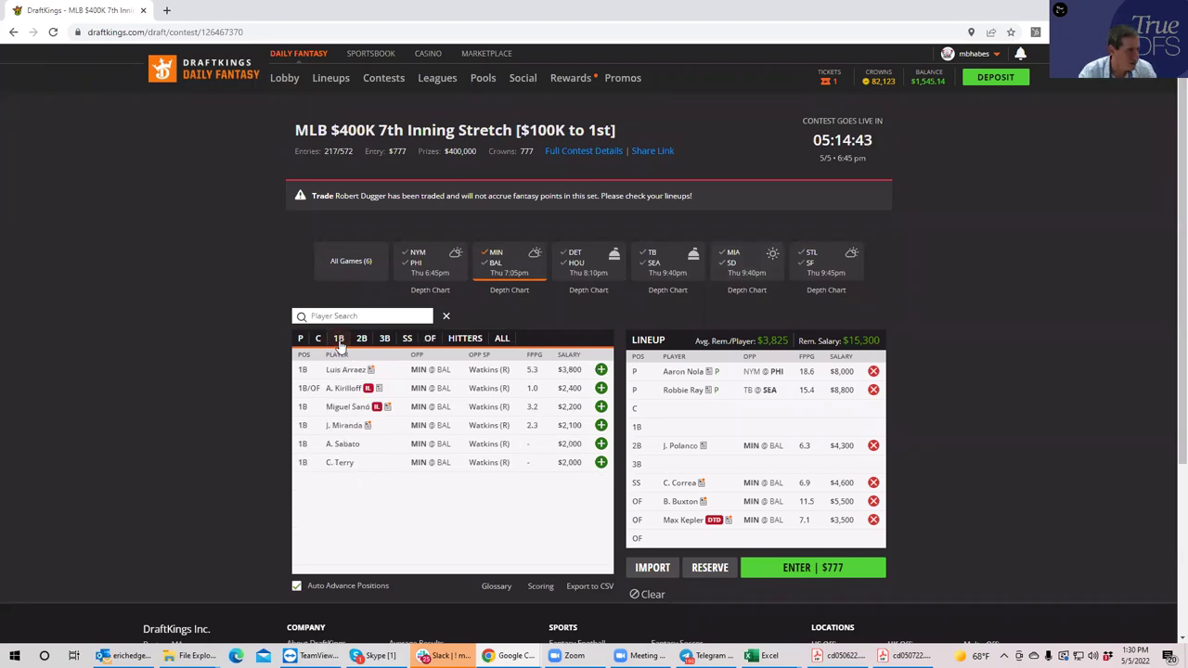
click(601, 369)
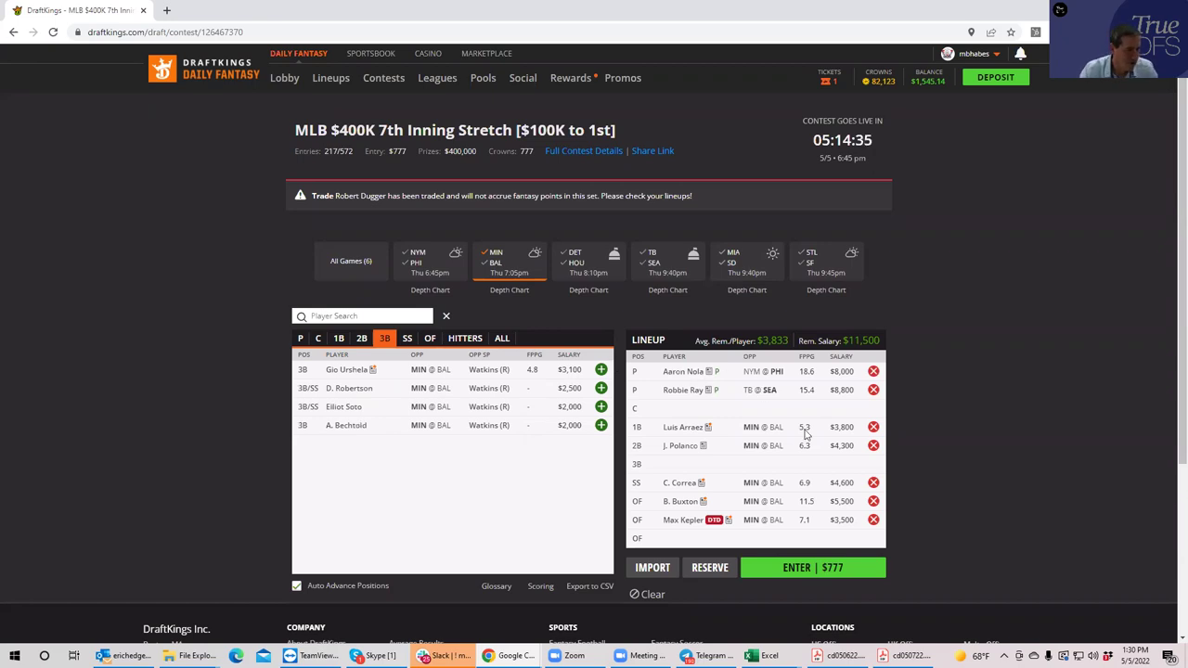
- Remove all five Minnesota hitters from the lineup, keeping only pitchers Aaron Nola and Robbie Ray
click(872, 519)
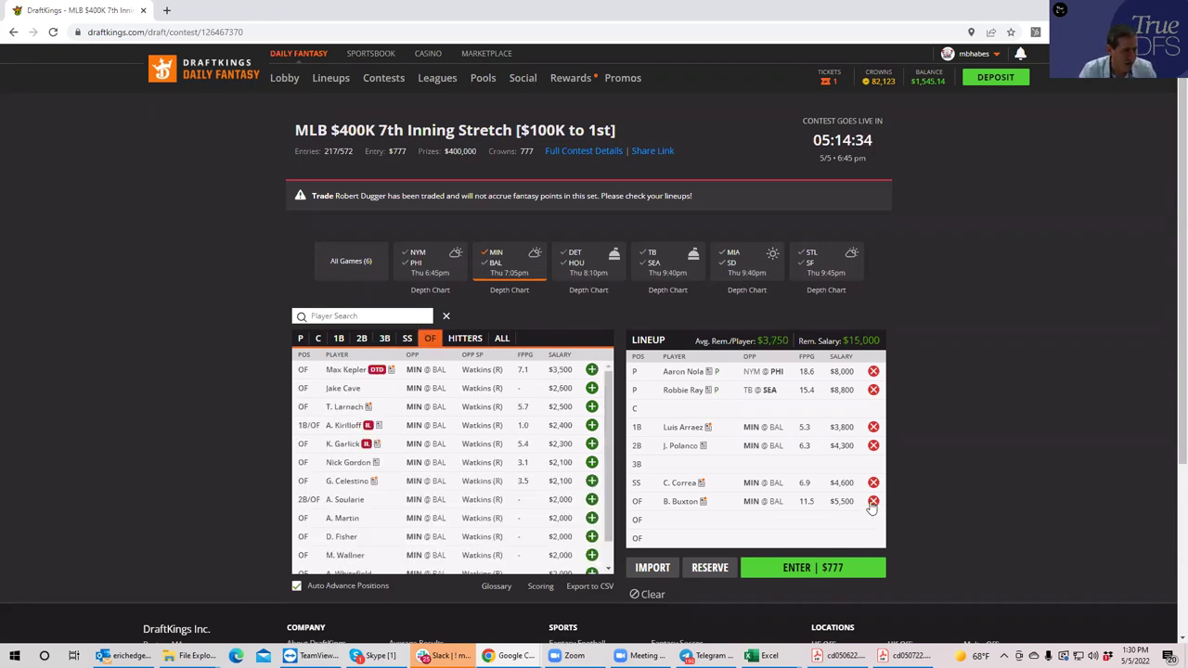
click(872, 501)
click(872, 482)
click(872, 445)
click(872, 427)
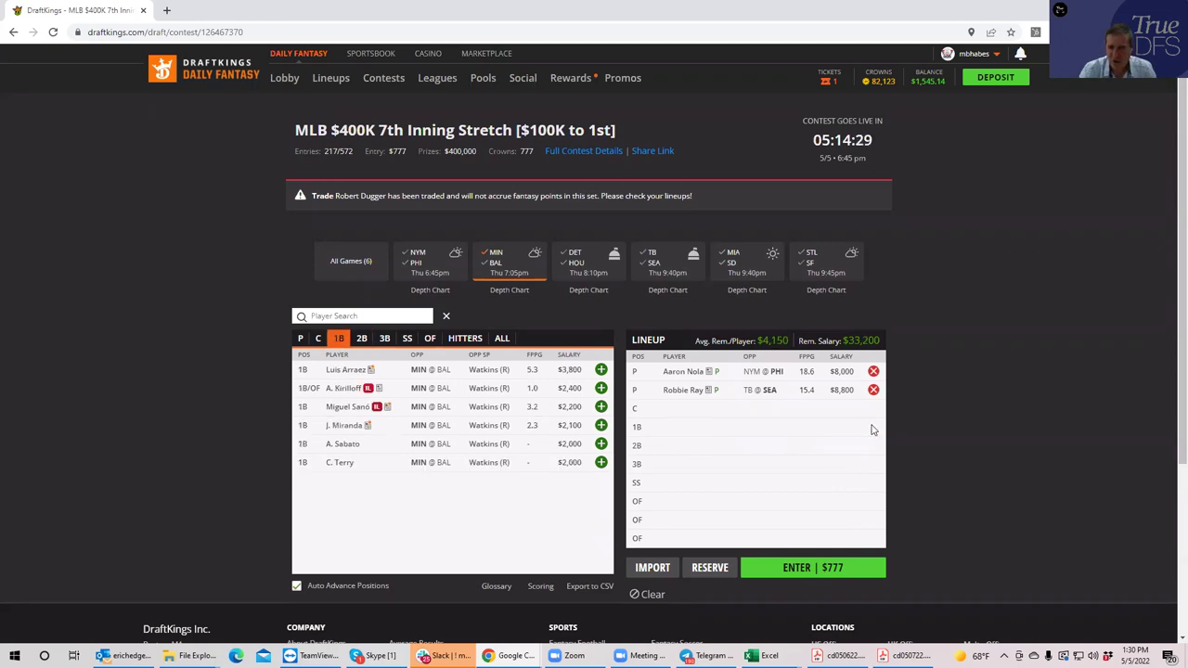
- Switch the player list from Minnesota to Houston, check Jose Altuve's player card and draft him at second base
click(494, 255)
click(575, 264)
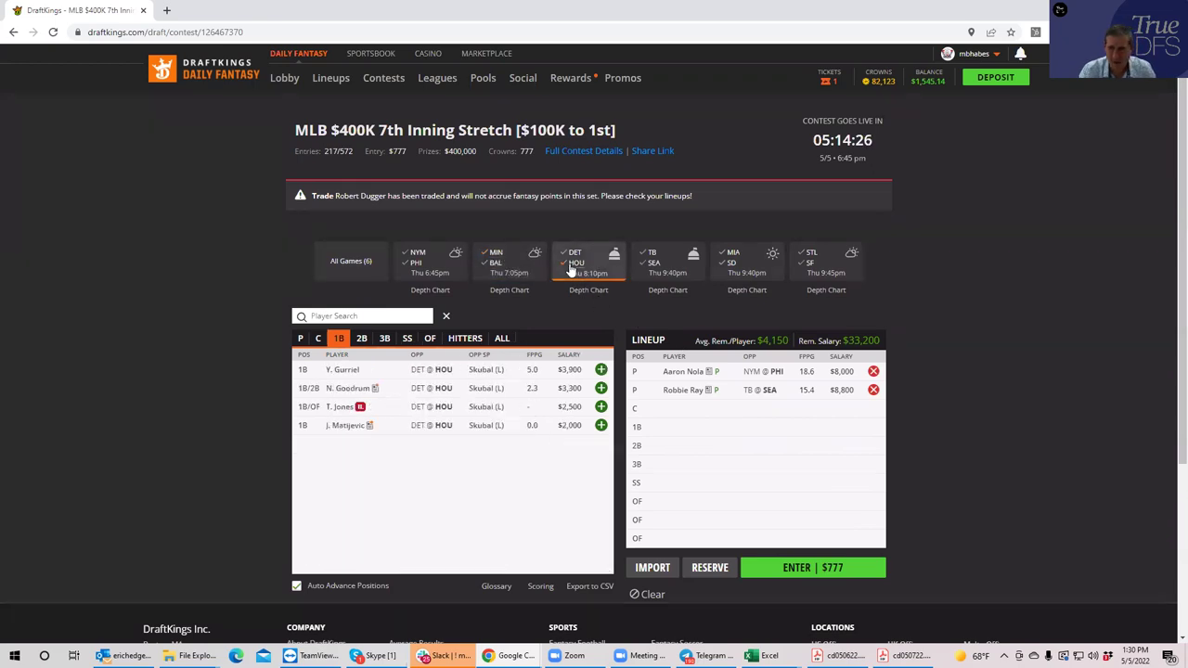
click(360, 339)
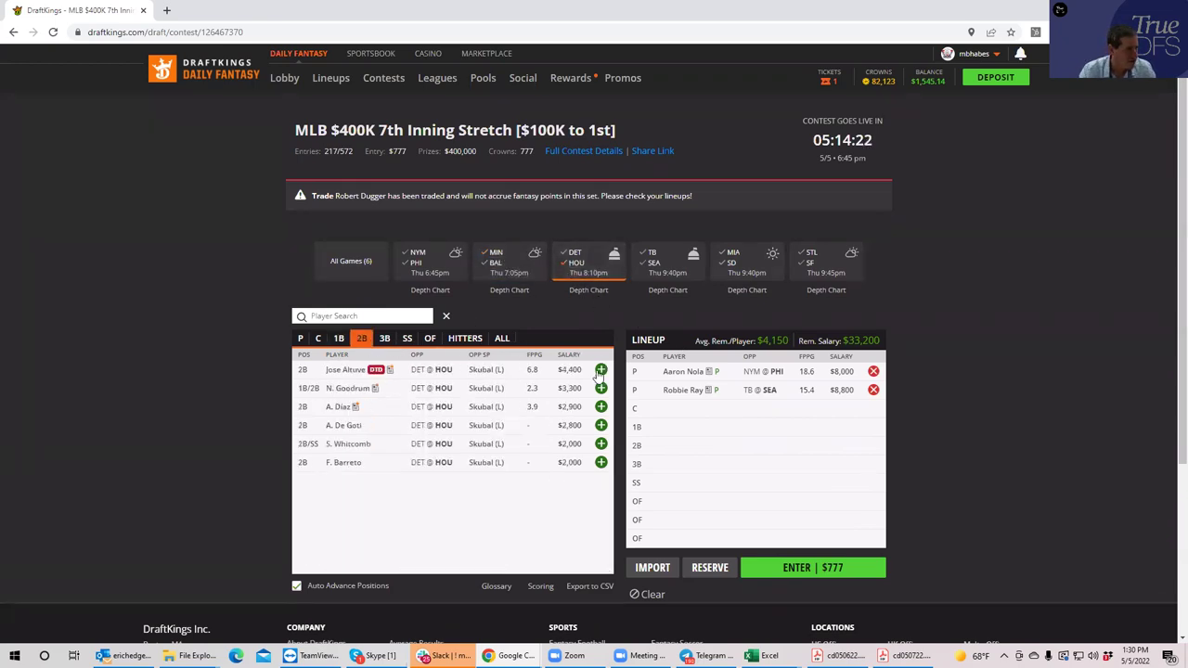
click(345, 370)
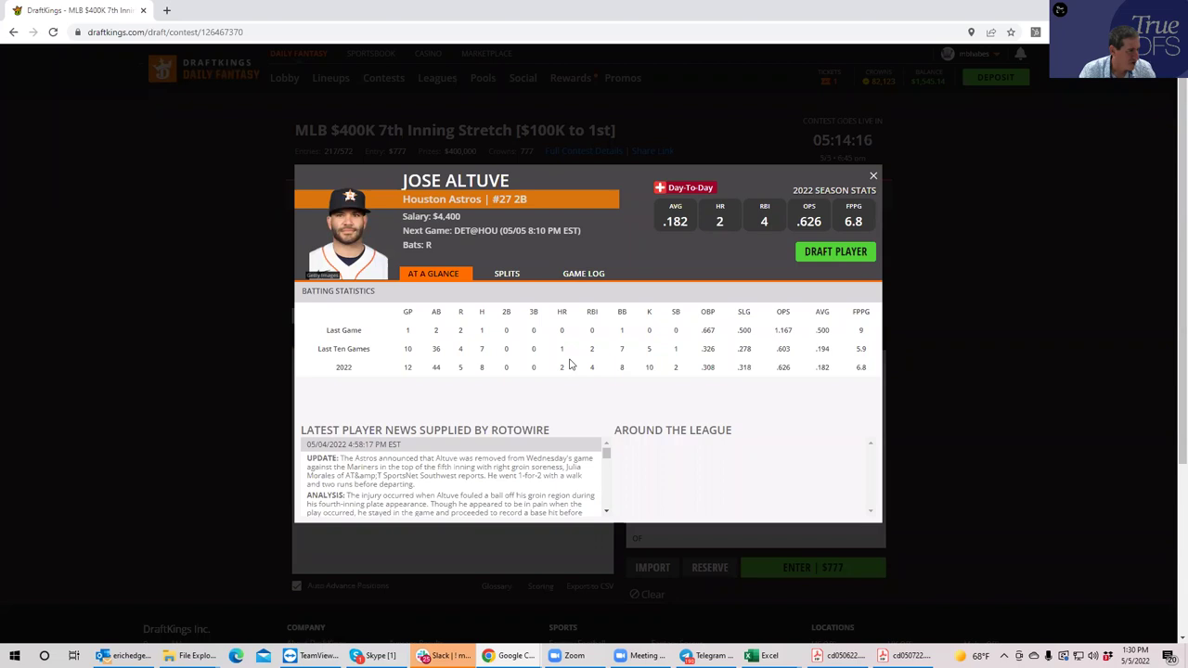
click(834, 252)
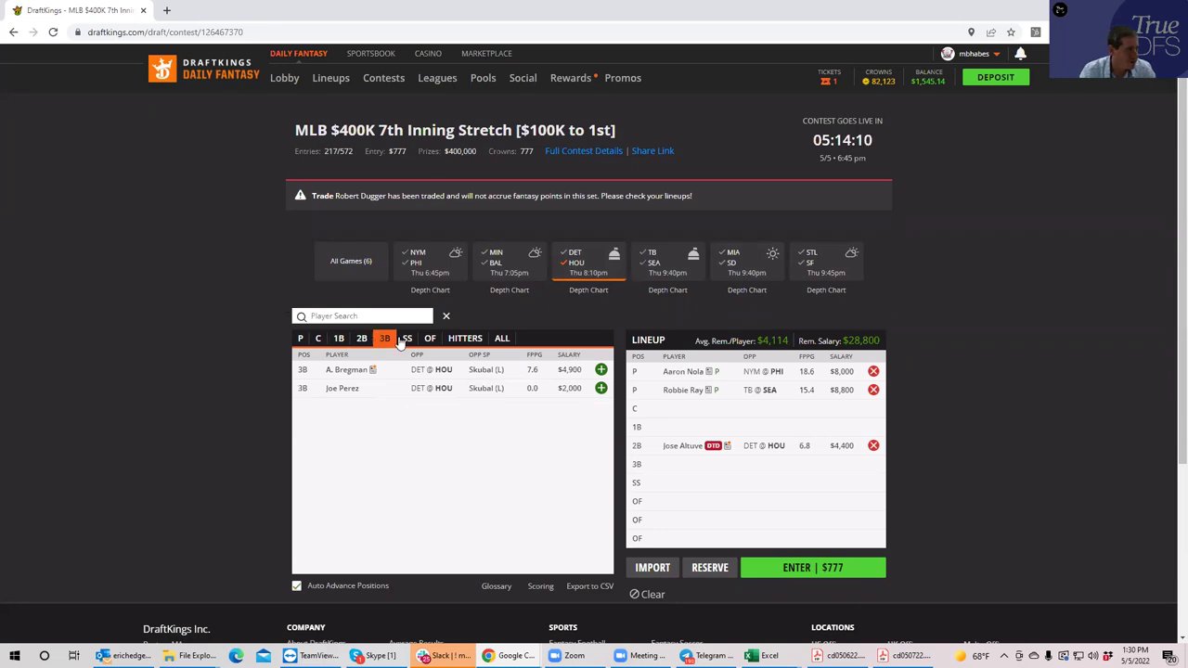
- Add Houston's A. Bregman at third base, Y. Alvarez and Kyle Tucker in the outfield, and Jeremy Peña at shortstop
click(600, 371)
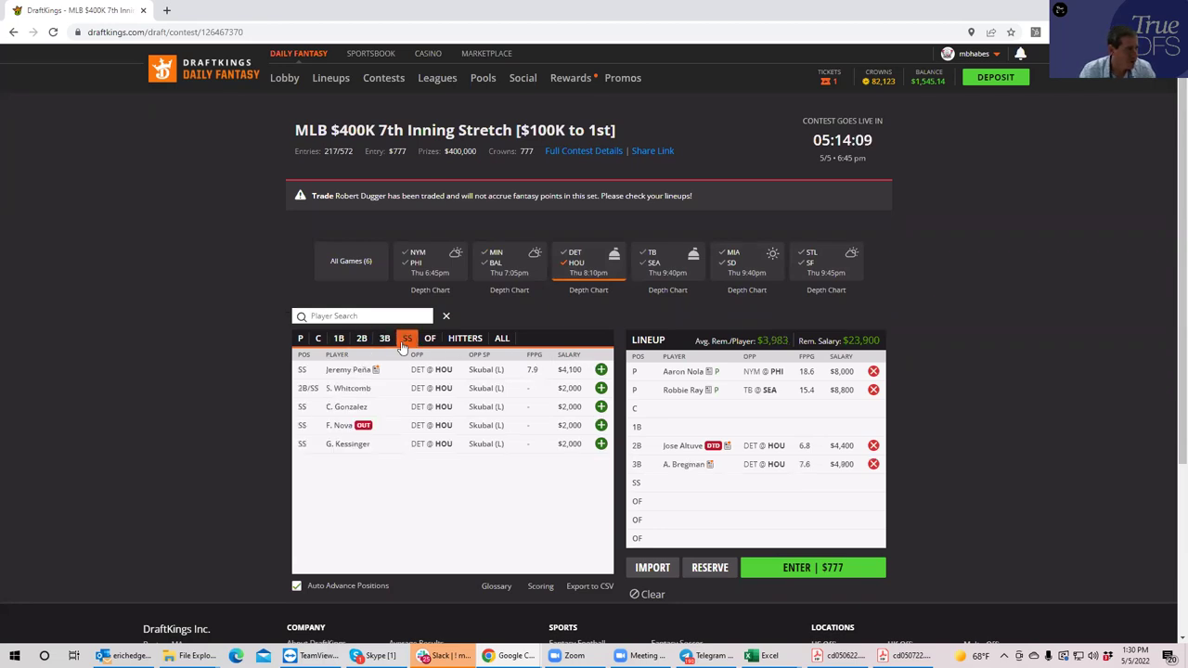
click(429, 340)
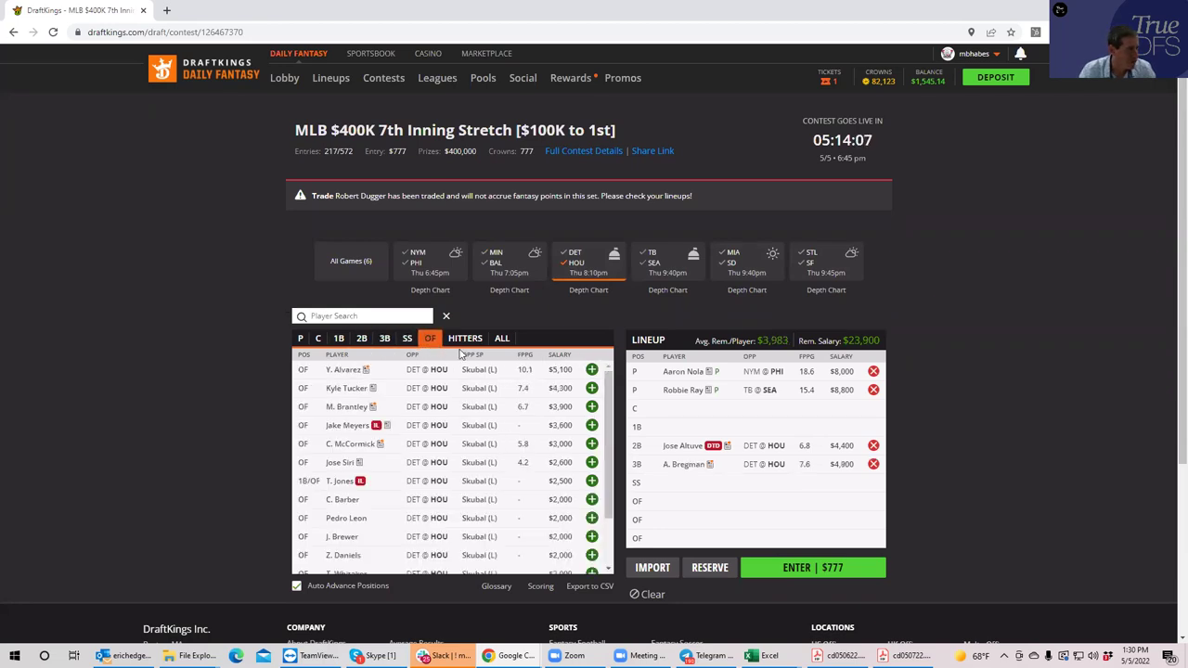
click(591, 370)
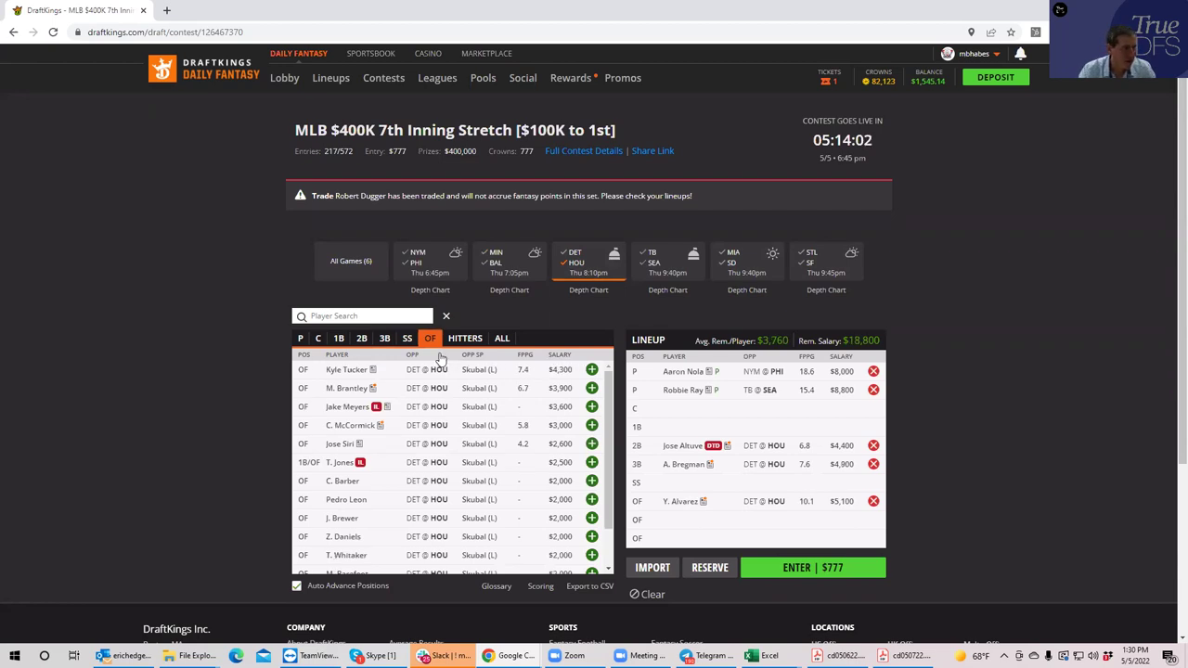
click(591, 371)
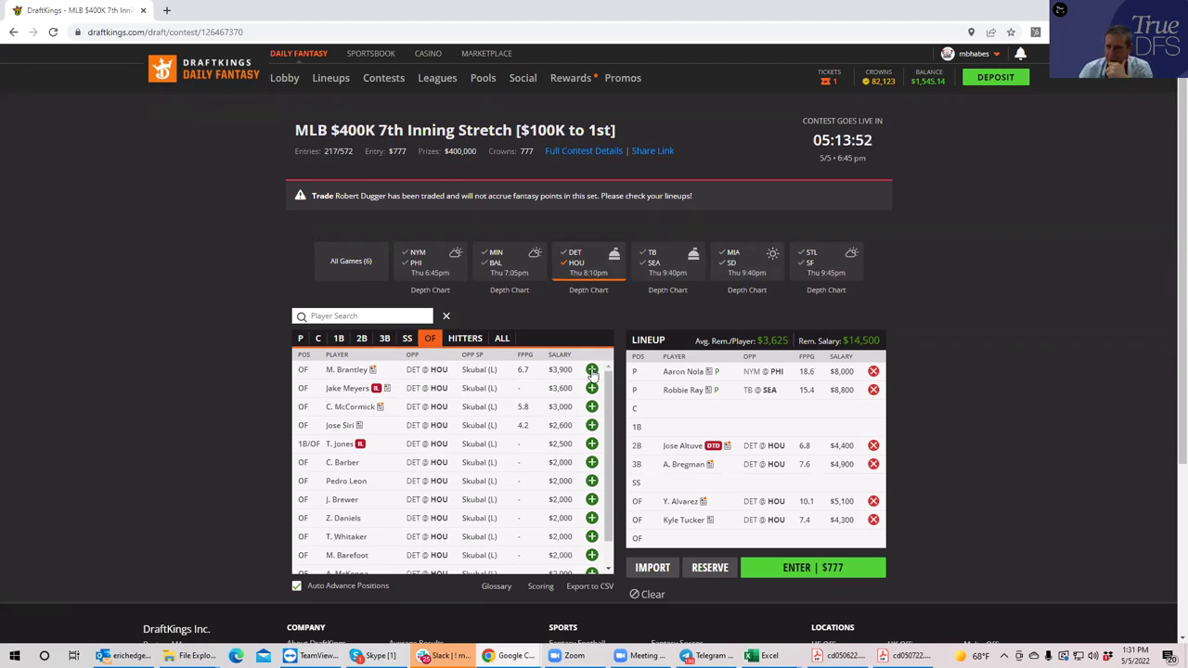
click(408, 339)
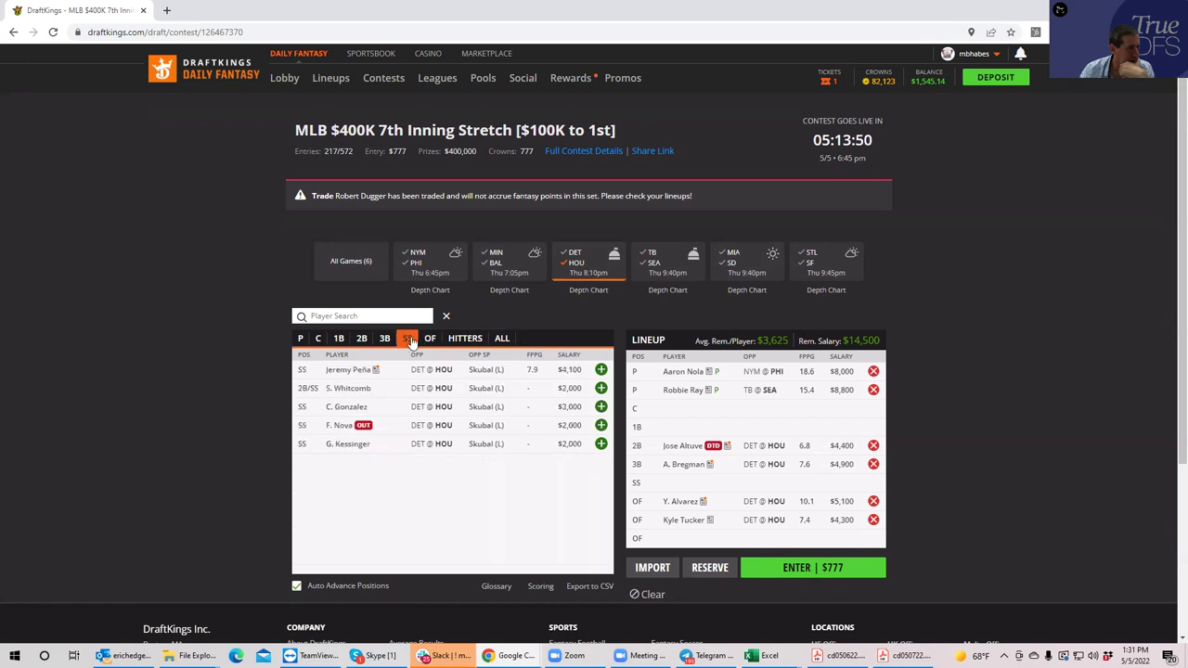
click(601, 370)
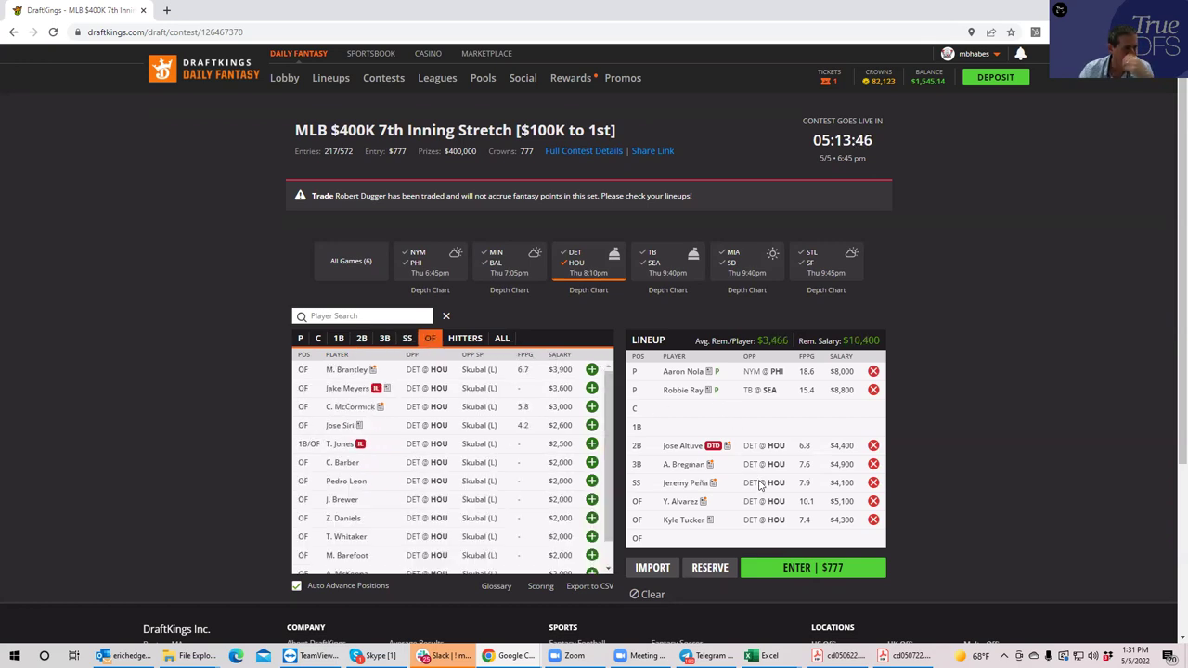
- Remove all five Houston hitters from the lineup, keeping the two pitchers
click(872, 447)
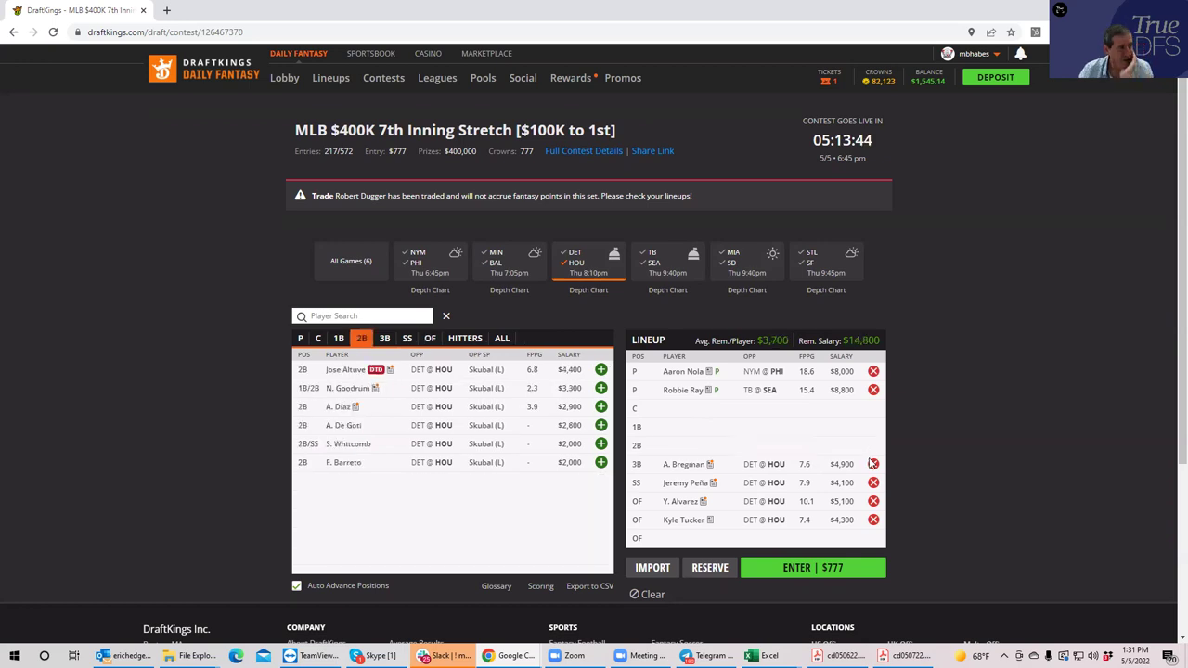
click(873, 464)
click(873, 482)
click(873, 501)
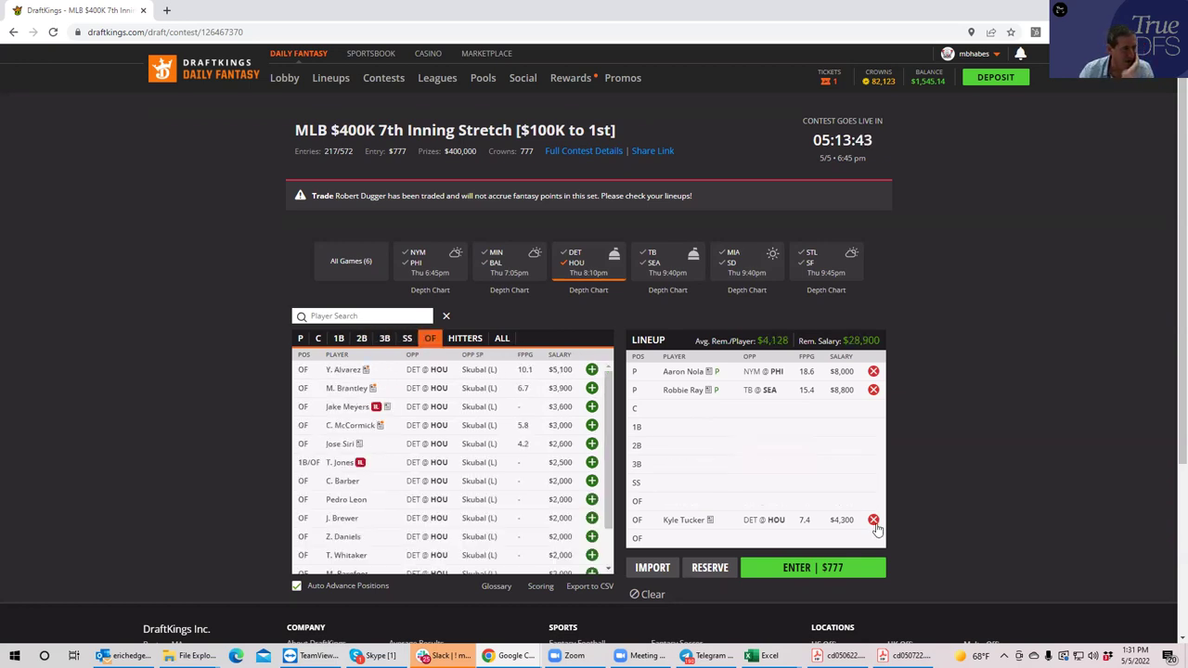
click(873, 520)
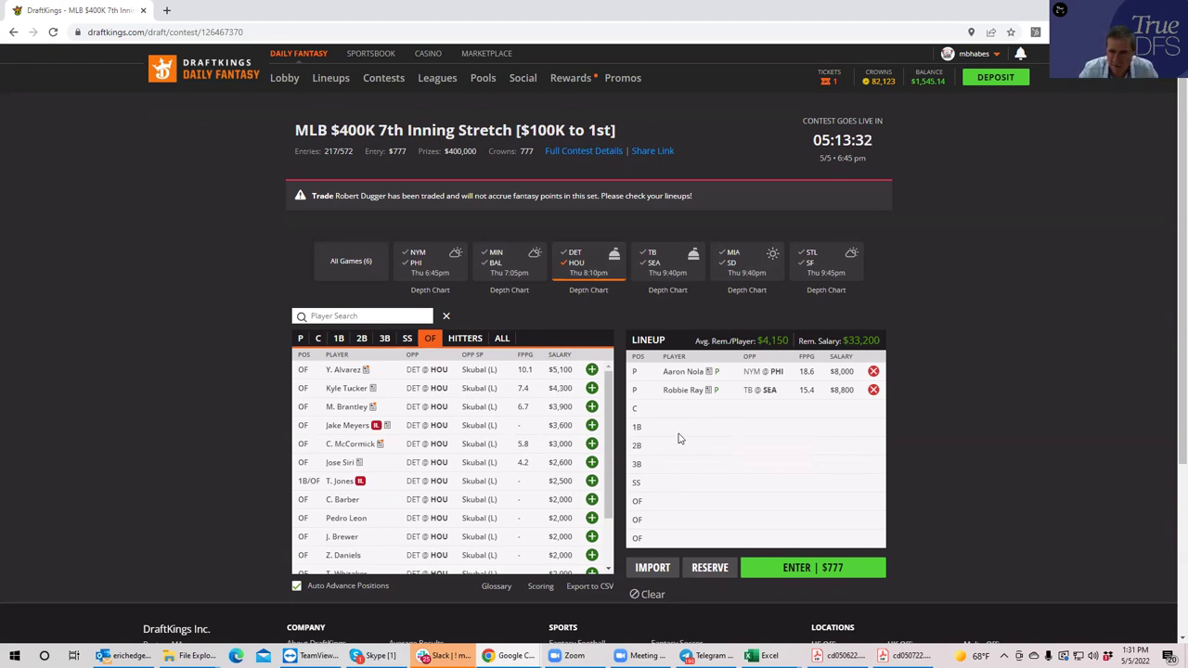
- Limit the player list to Baltimore and fill the outfield with C. Mullins, T. Mancini and A. Santander
click(562, 266)
click(489, 269)
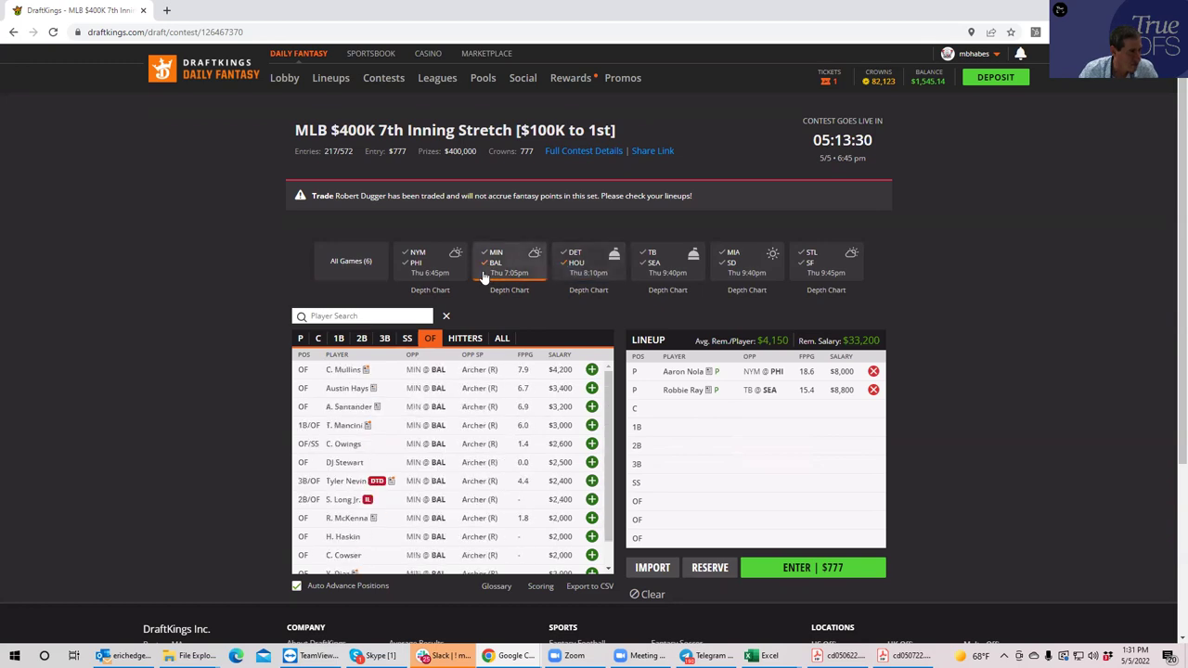
click(591, 370)
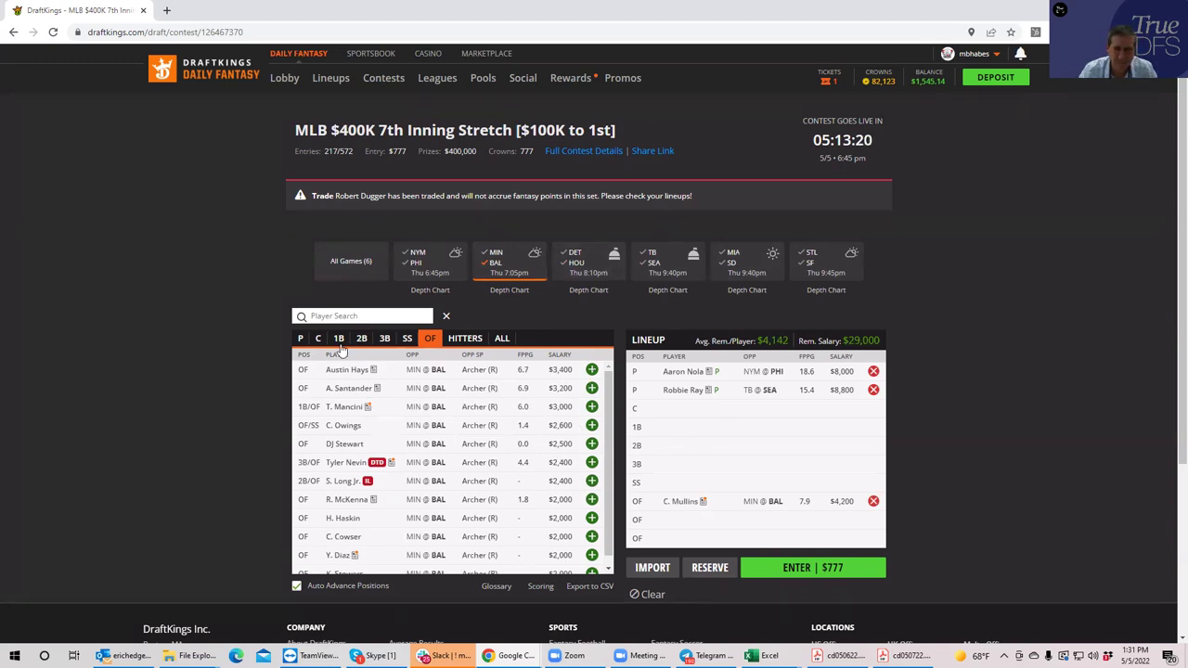
click(591, 406)
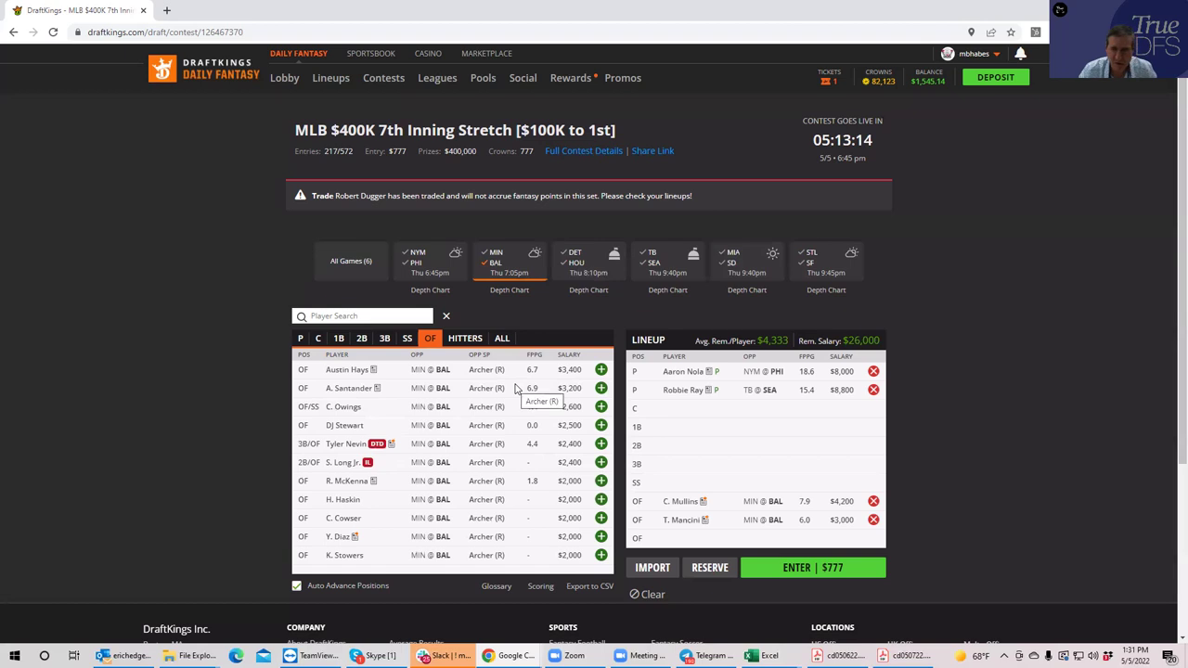
click(601, 390)
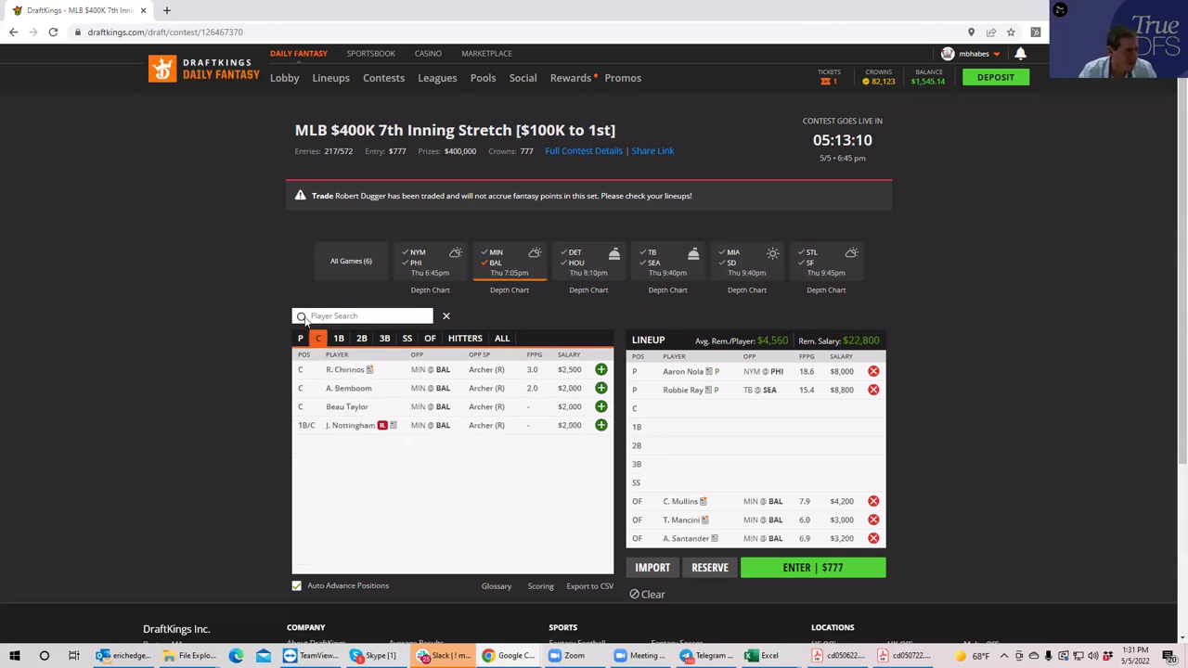
- Add Baltimore's R. Mountcastle at first base and check the team's second base, third base, shortstop and outfield options
click(339, 340)
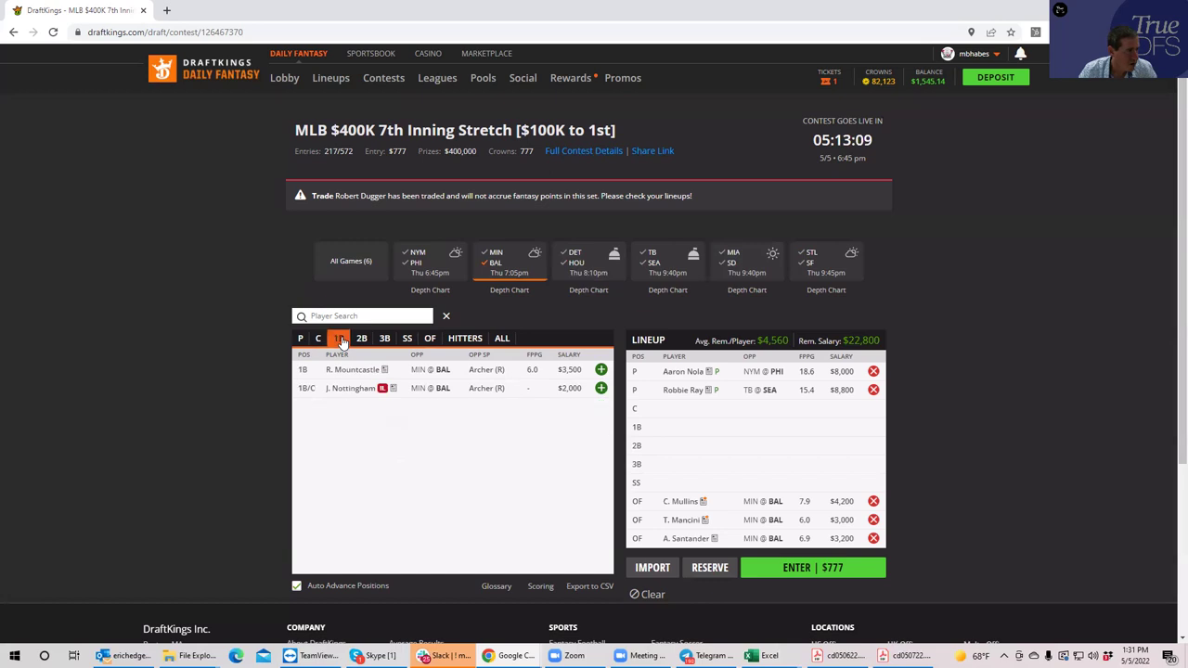
click(601, 371)
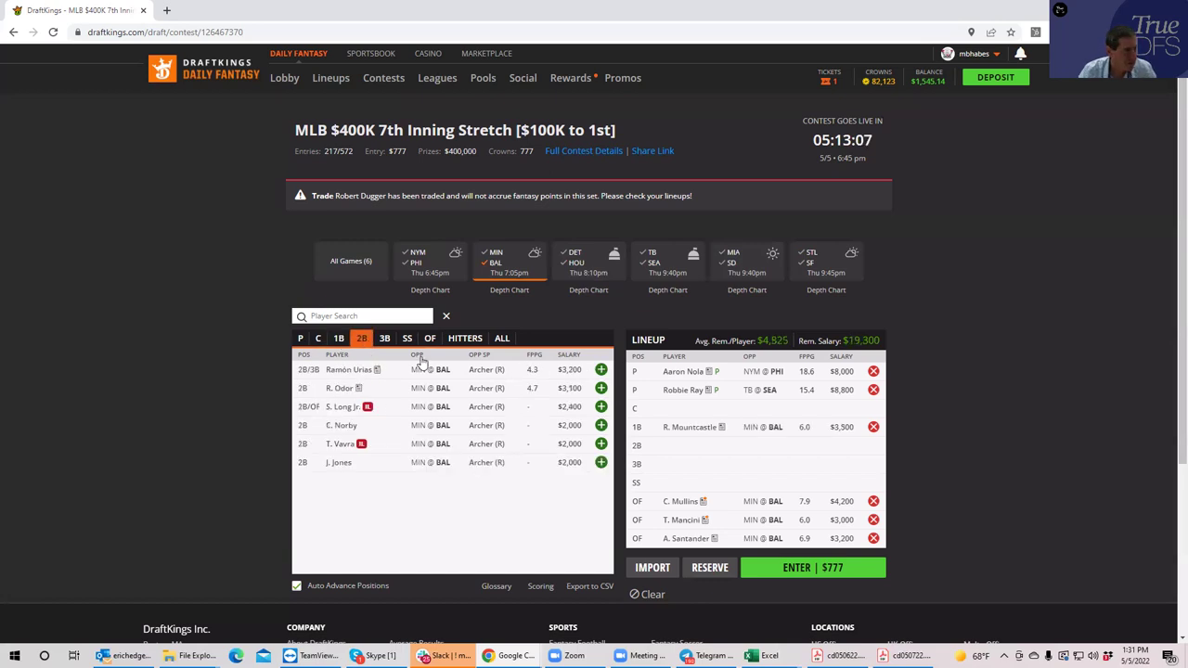
click(382, 344)
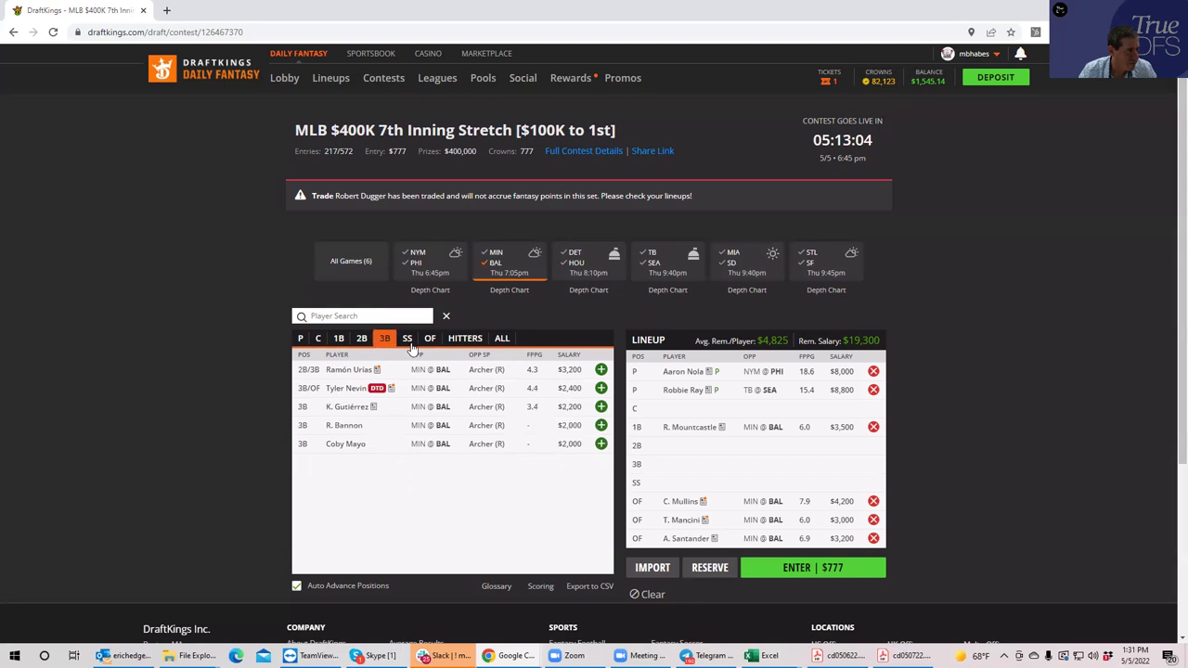
click(411, 344)
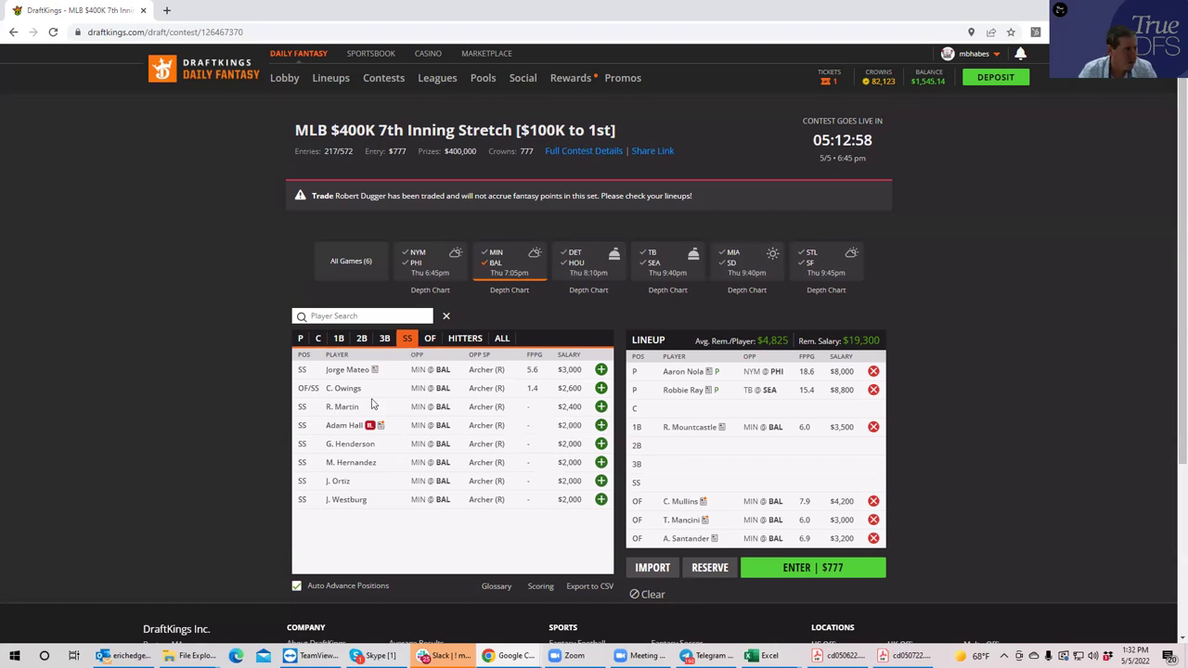
click(429, 340)
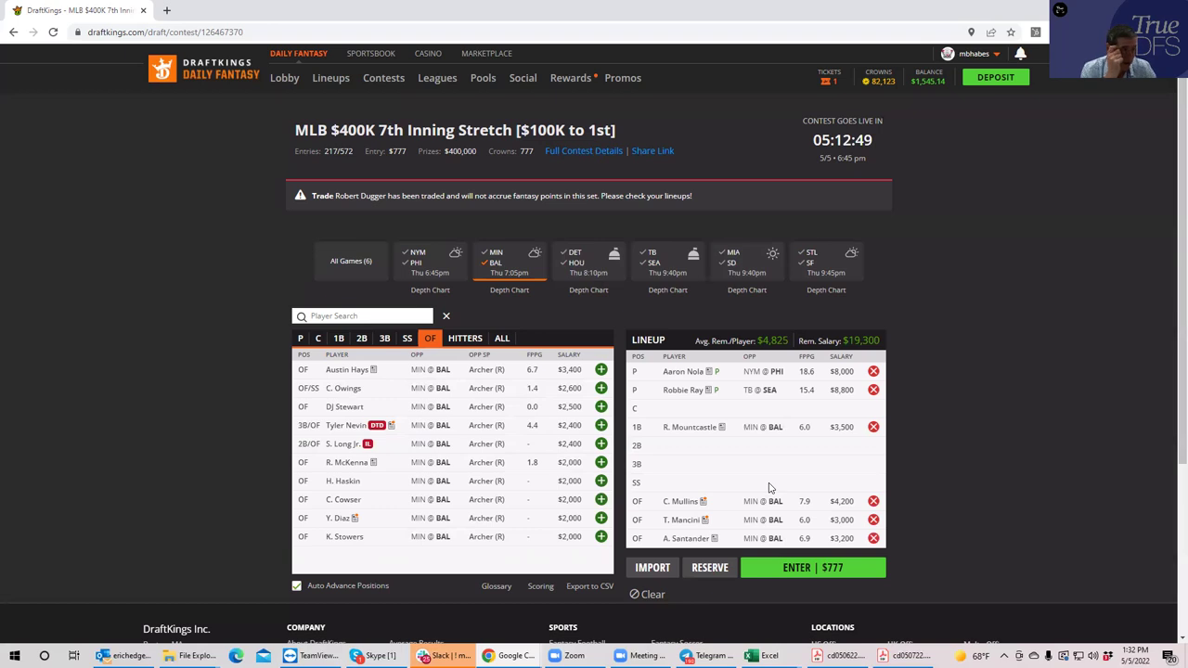
- Show players from all games again and remove the four Baltimore hitters from the lineup
click(494, 267)
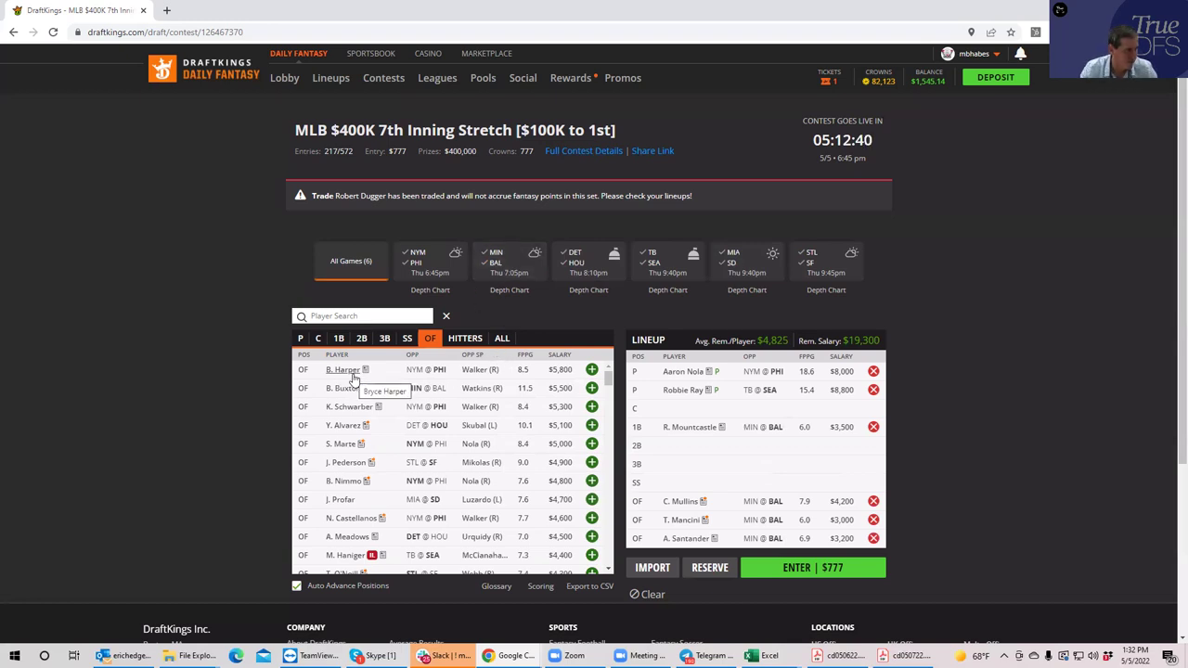
click(873, 428)
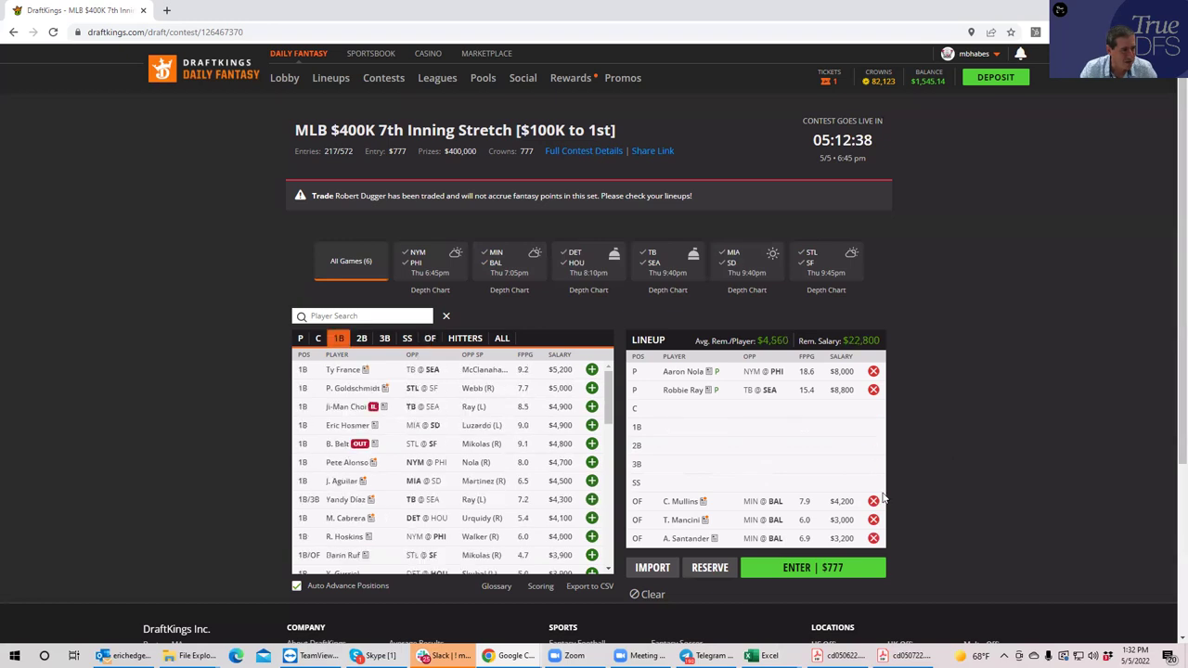
click(873, 502)
click(872, 520)
click(873, 539)
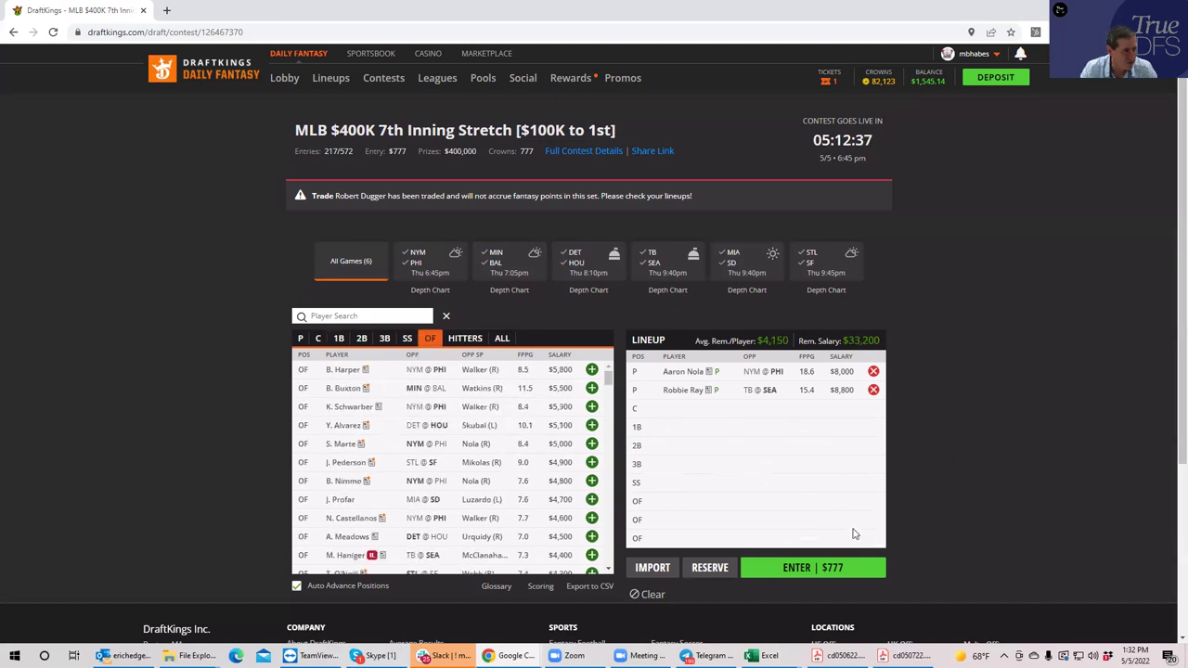
- Limit the player list to Philadelphia and add B. Harper and K. Schwarber as outfielders
click(420, 267)
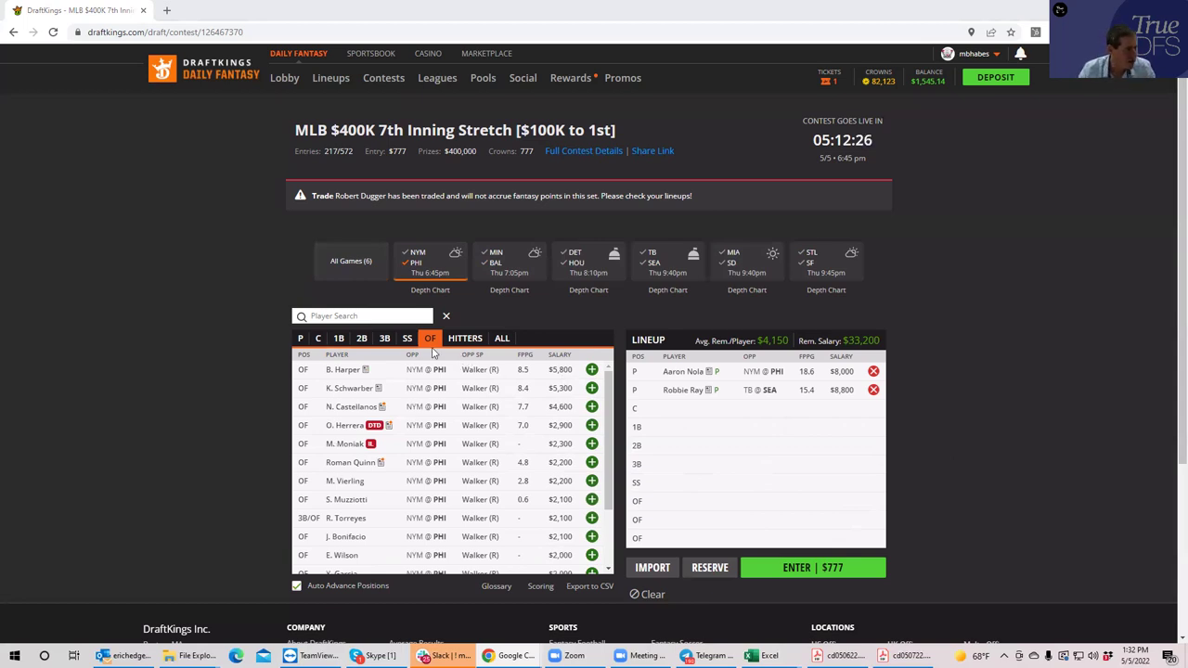
click(592, 369)
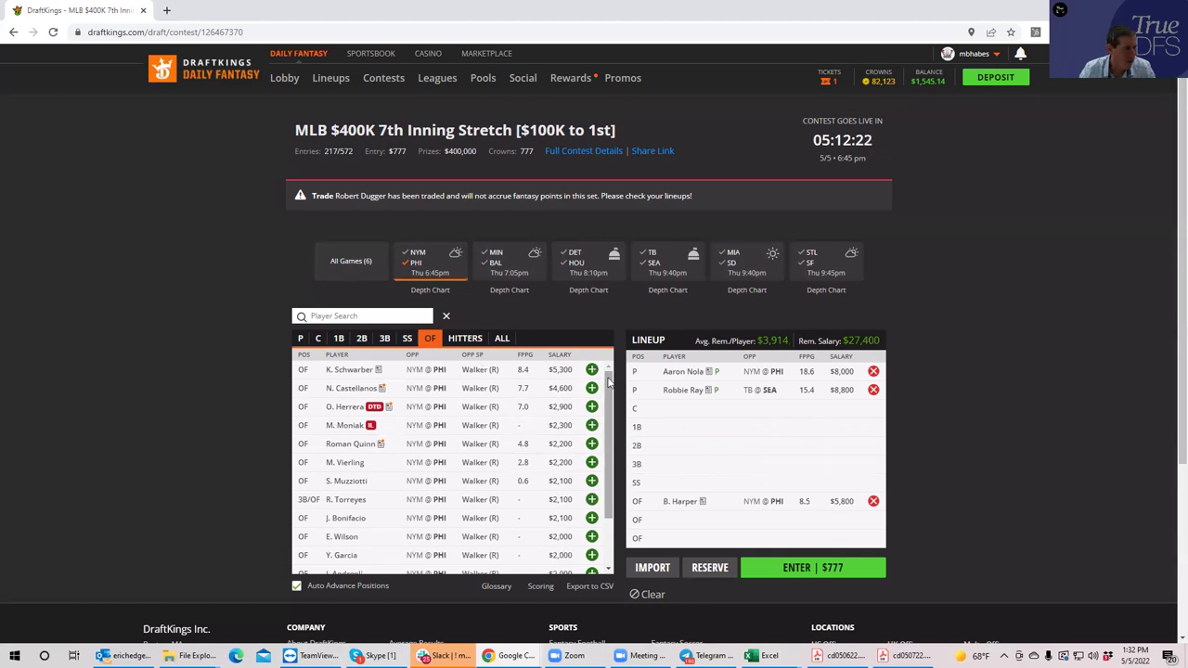
click(595, 371)
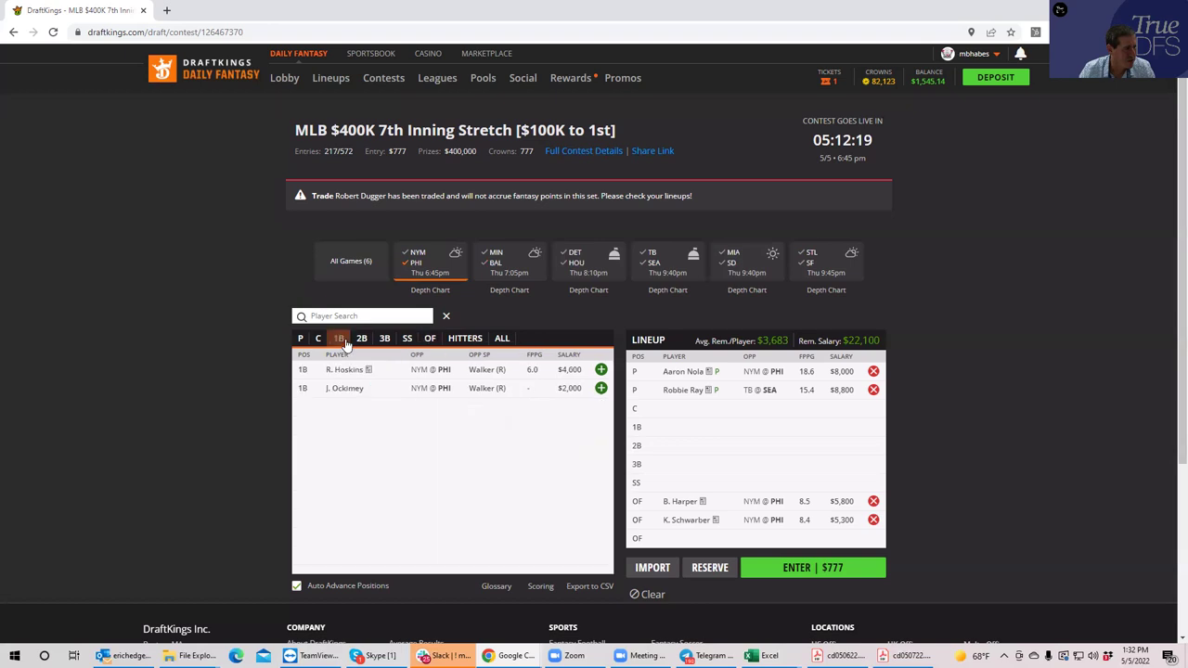
- Add Philadelphia's R. Hoskins at first base, J. Realmuto at catcher and Alec Bohm at third base
click(600, 370)
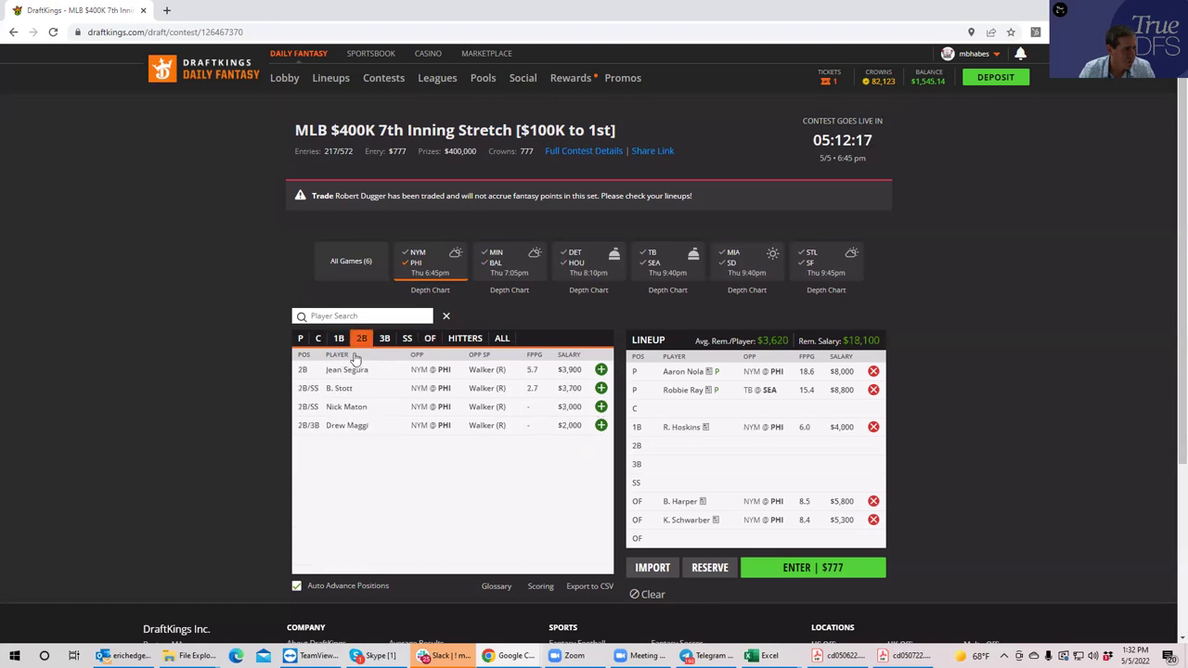
click(318, 338)
click(601, 371)
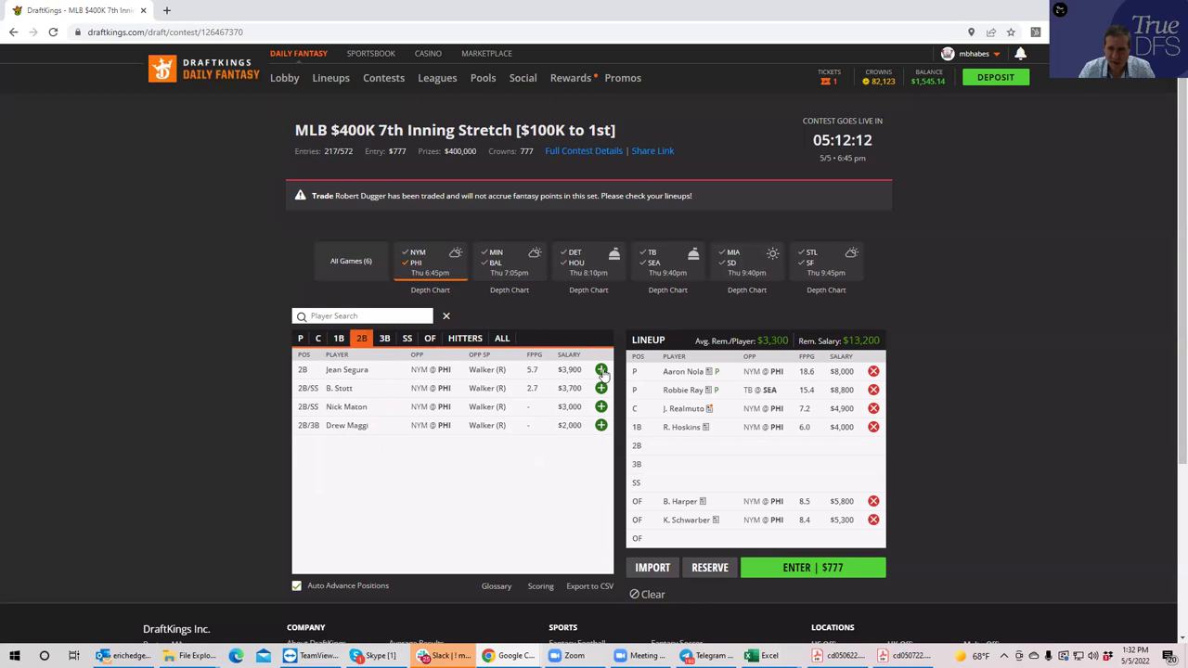
click(385, 339)
click(601, 369)
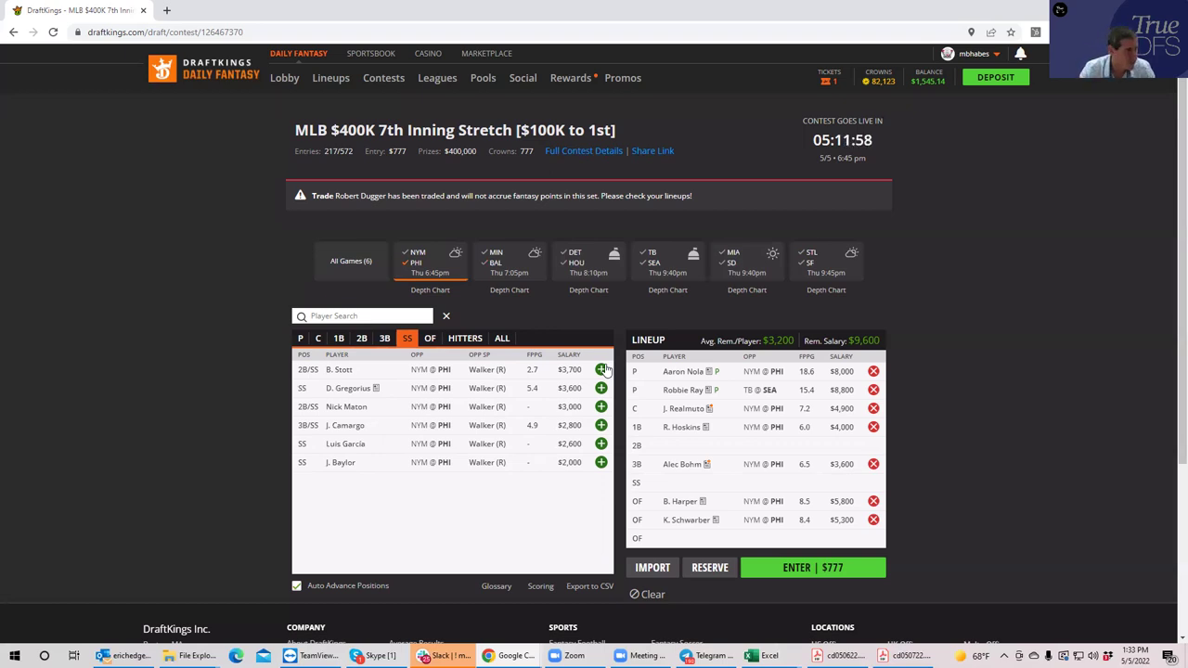
- List Philadelphia's available outfielders for the open outfield spot
click(430, 340)
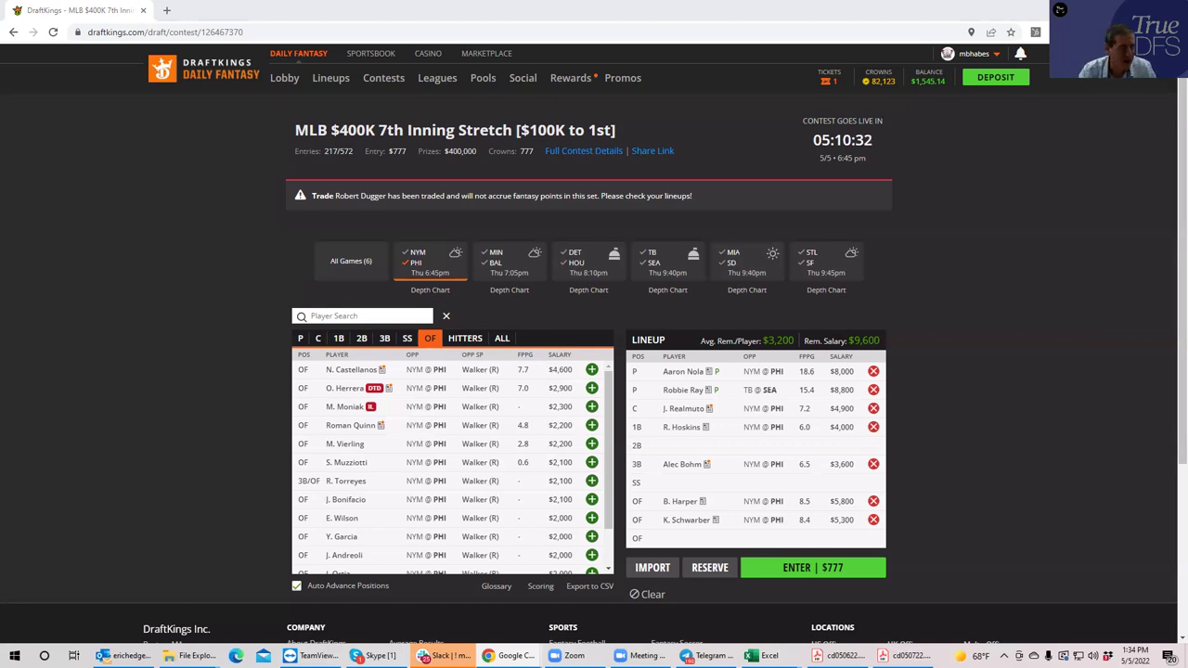
- Switch to the TrueDFS optimizer and load DraftKings' 6:45PM (6 games) Main slate with TrueDFS as the projection source
key(alt+Tab)
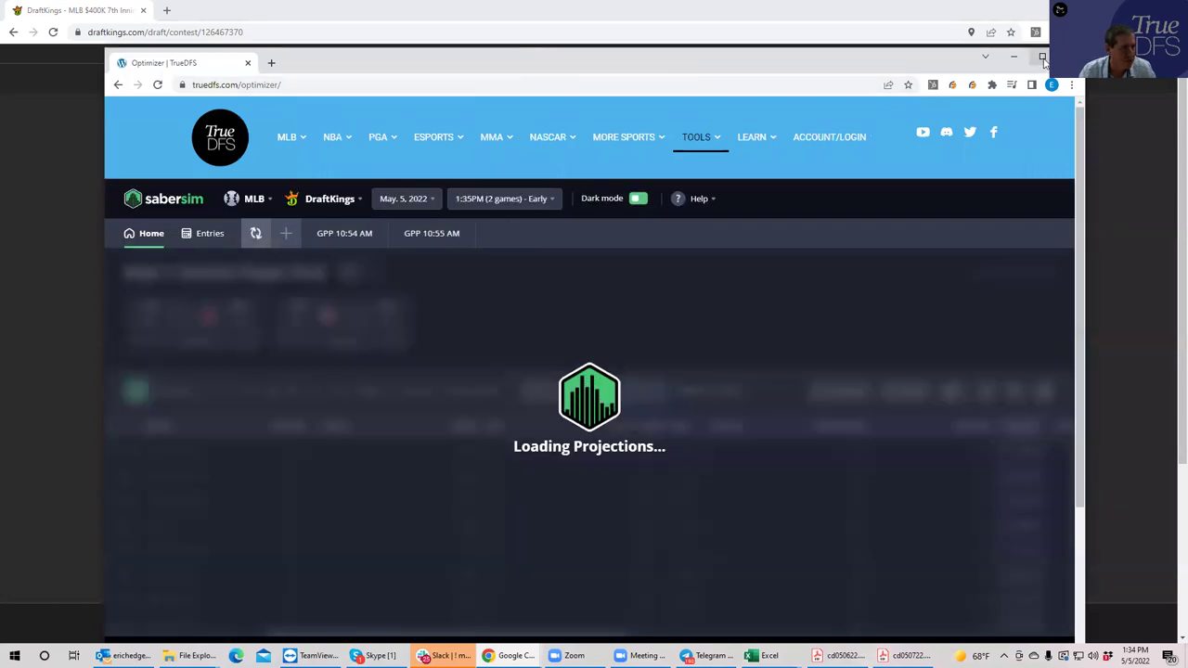
click(1042, 57)
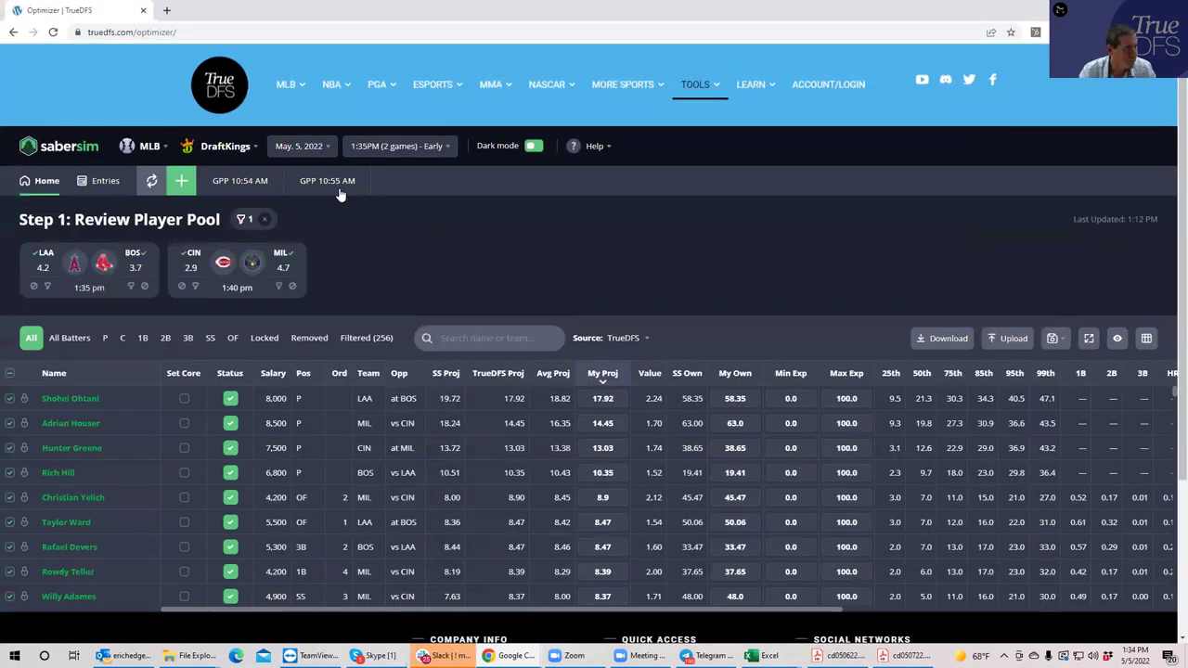
click(384, 146)
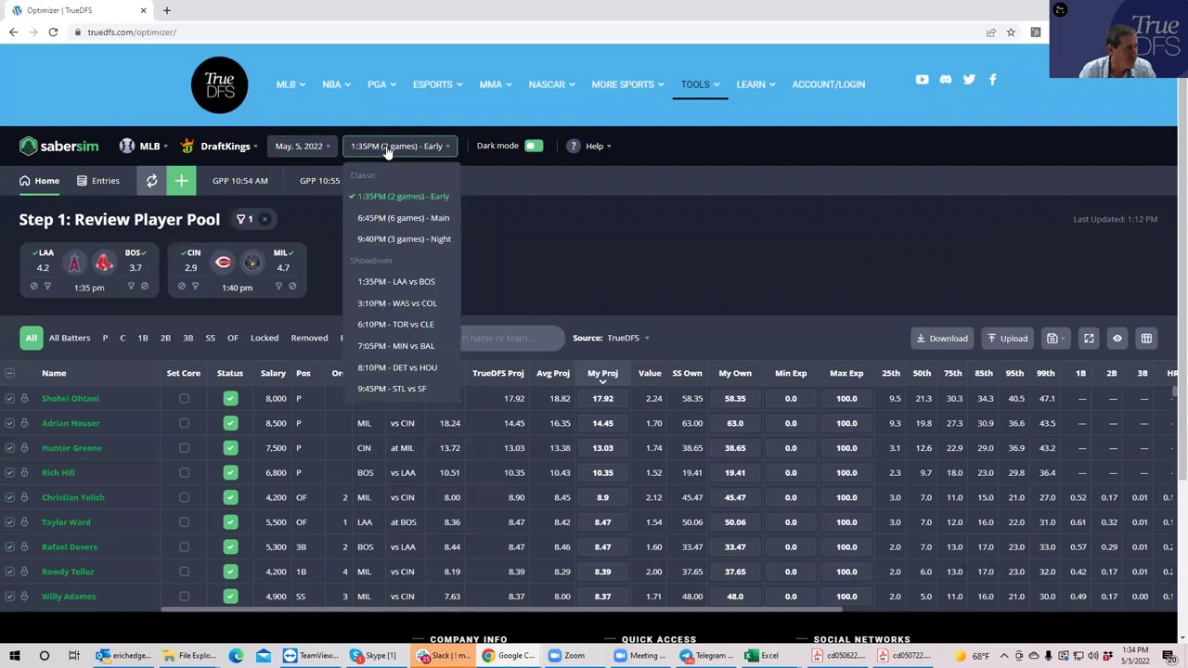
click(399, 221)
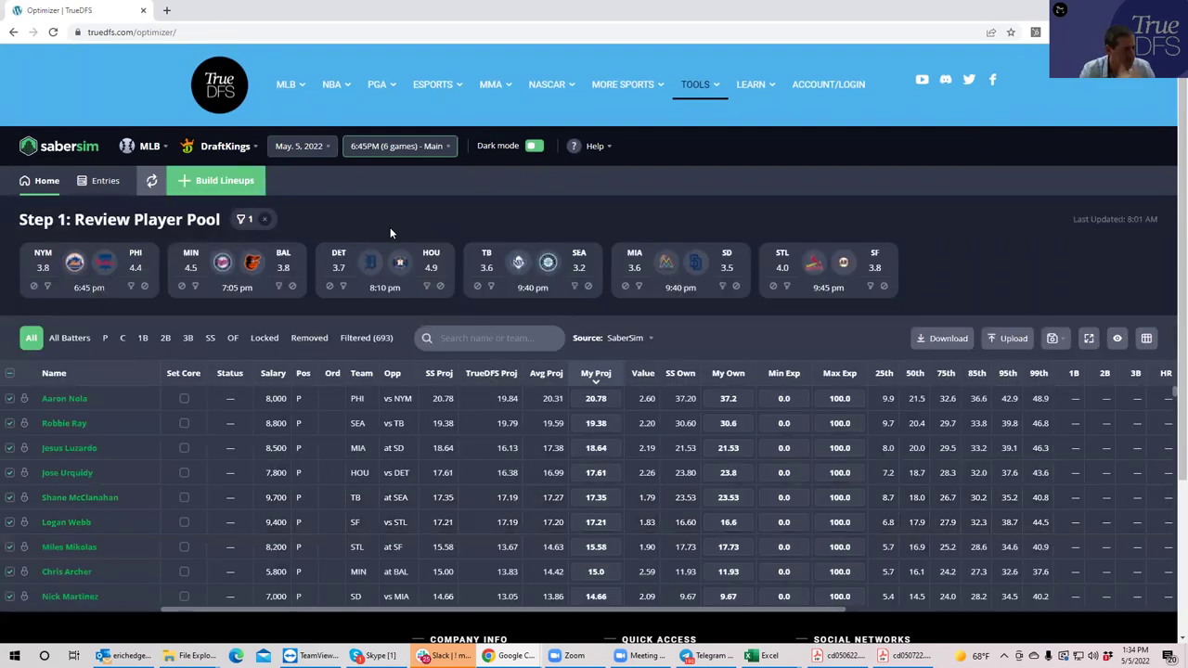
click(611, 338)
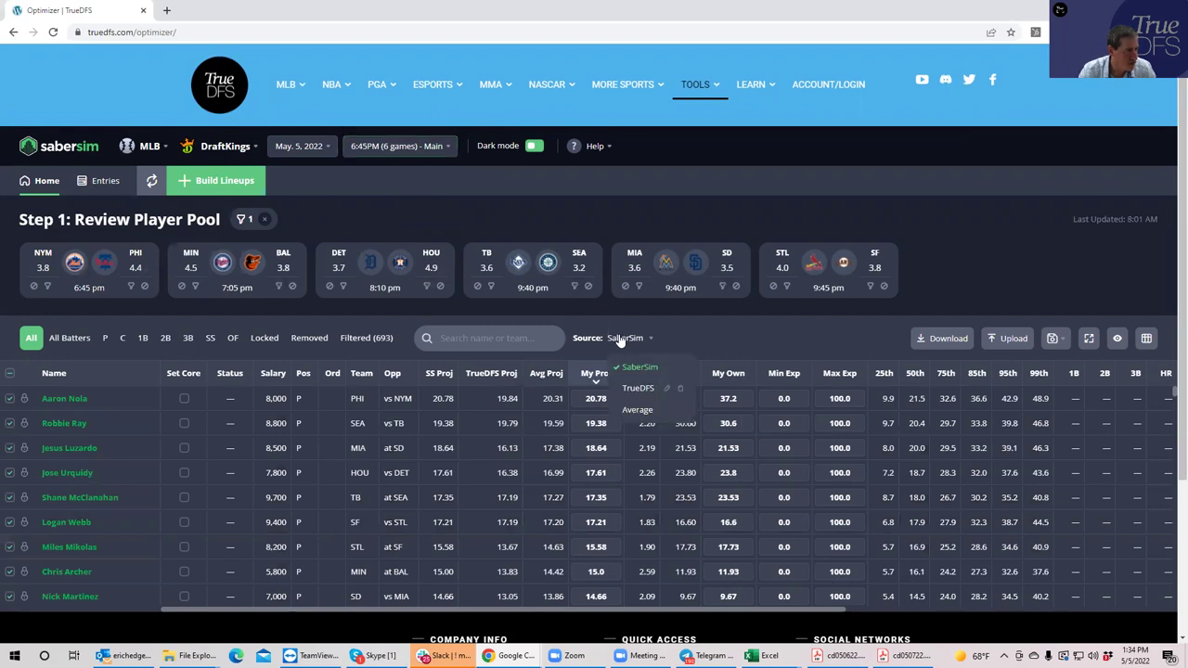
click(639, 389)
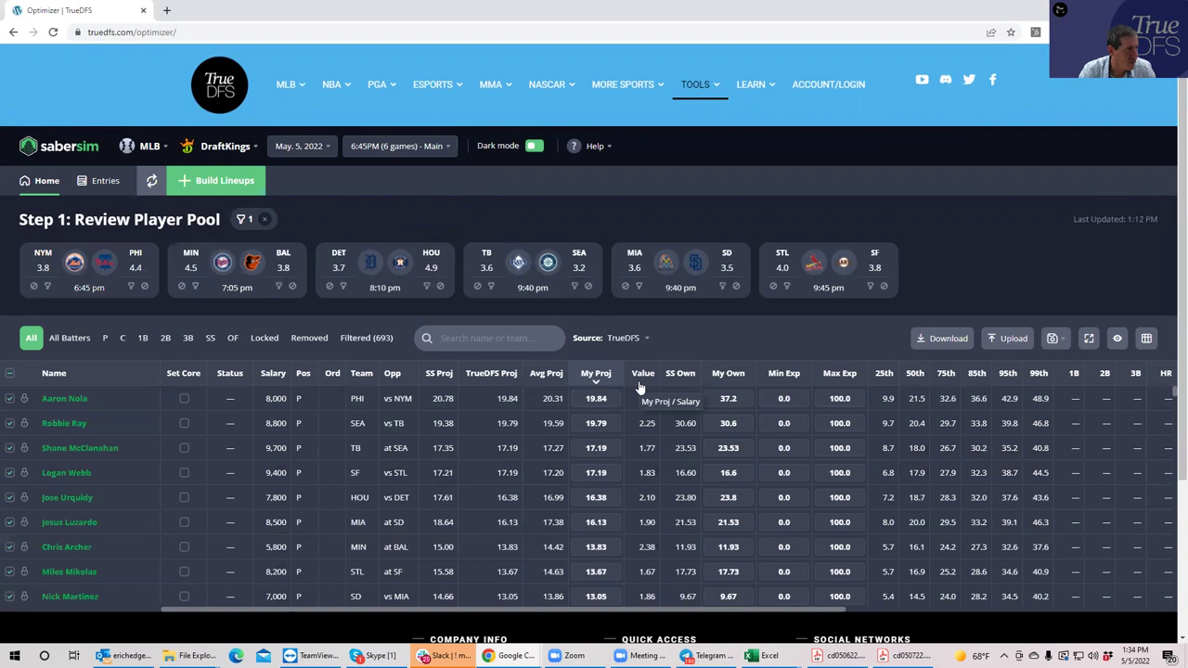
- Build 30 DraftKings GPP lineups with the 20-max entry limit and review their pitcher exposures and team stack exposures
click(246, 191)
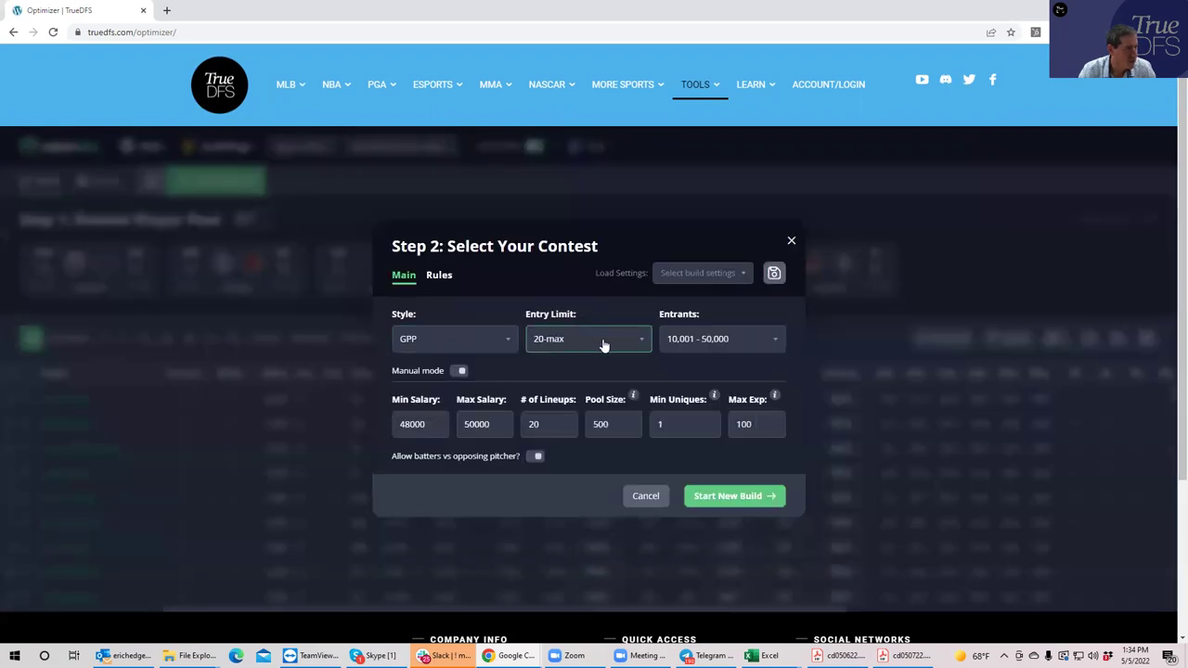
click(526, 424)
key(BackSpace)
key(BackSpace)
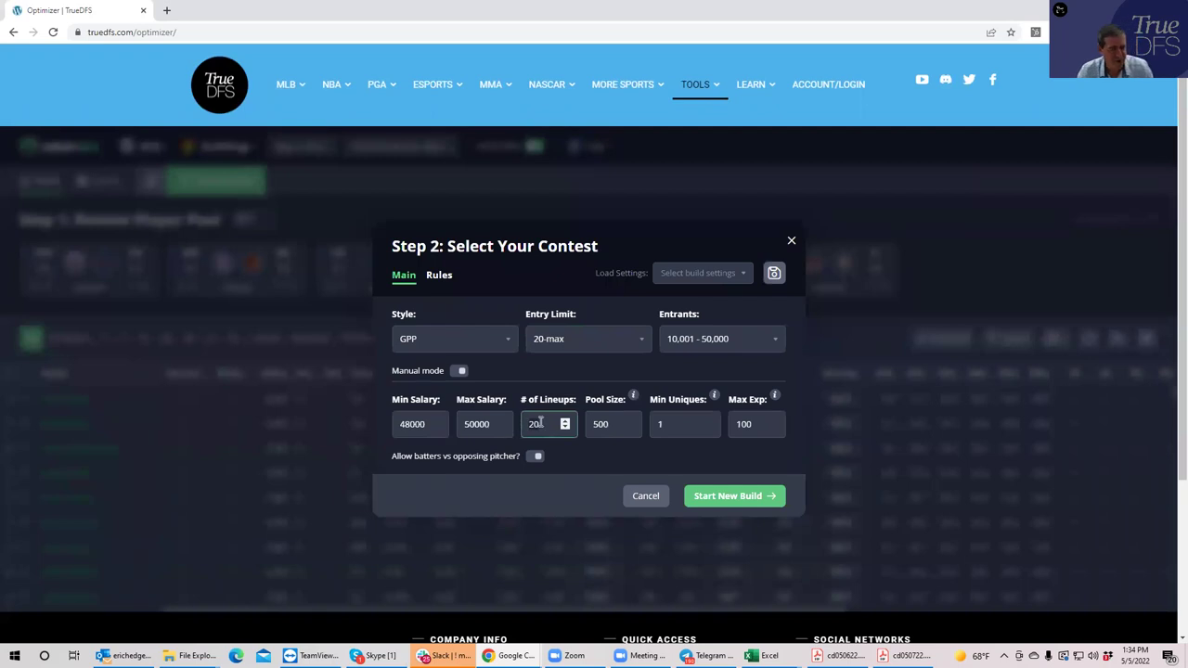
text(30)
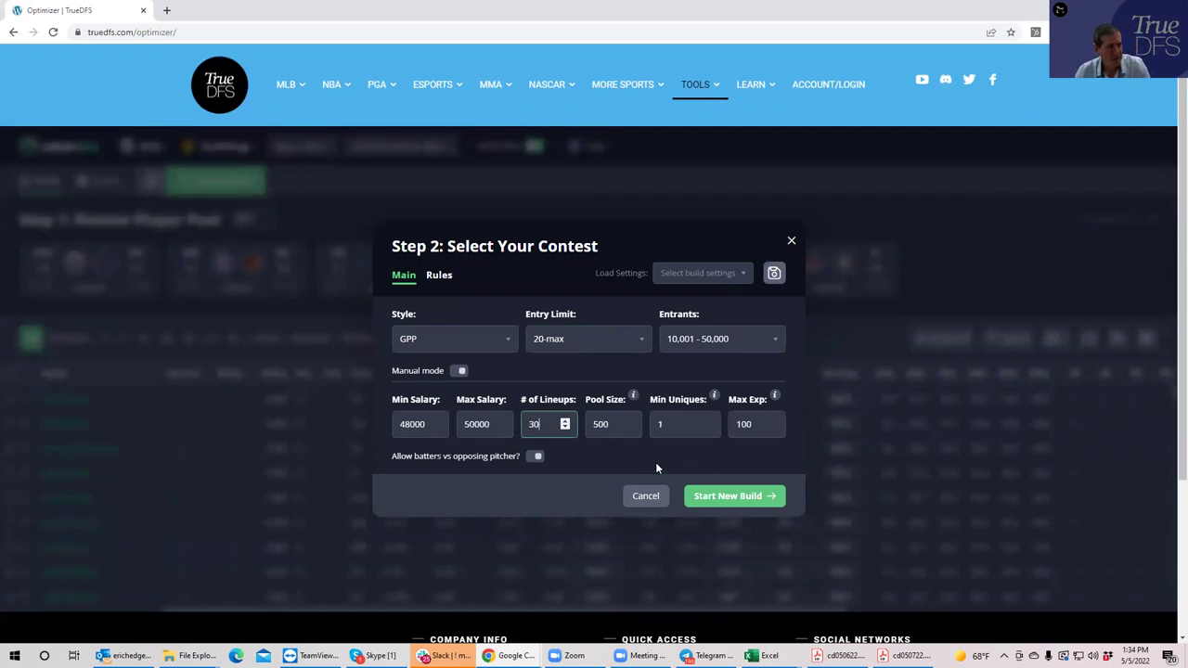
click(708, 494)
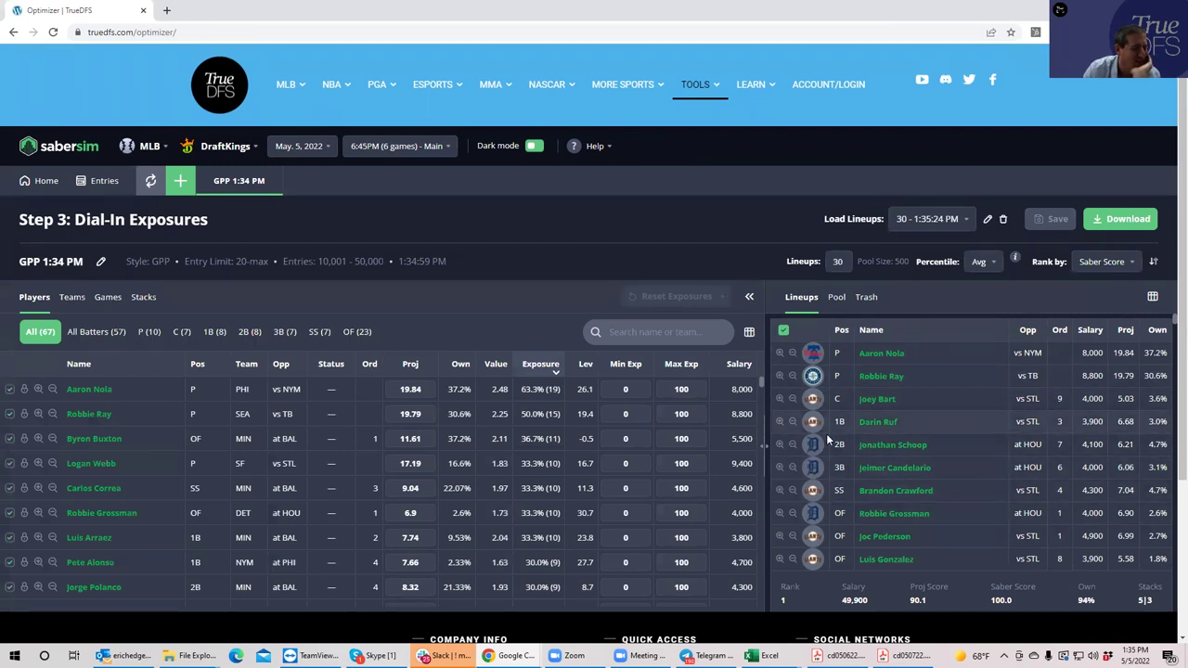
click(149, 334)
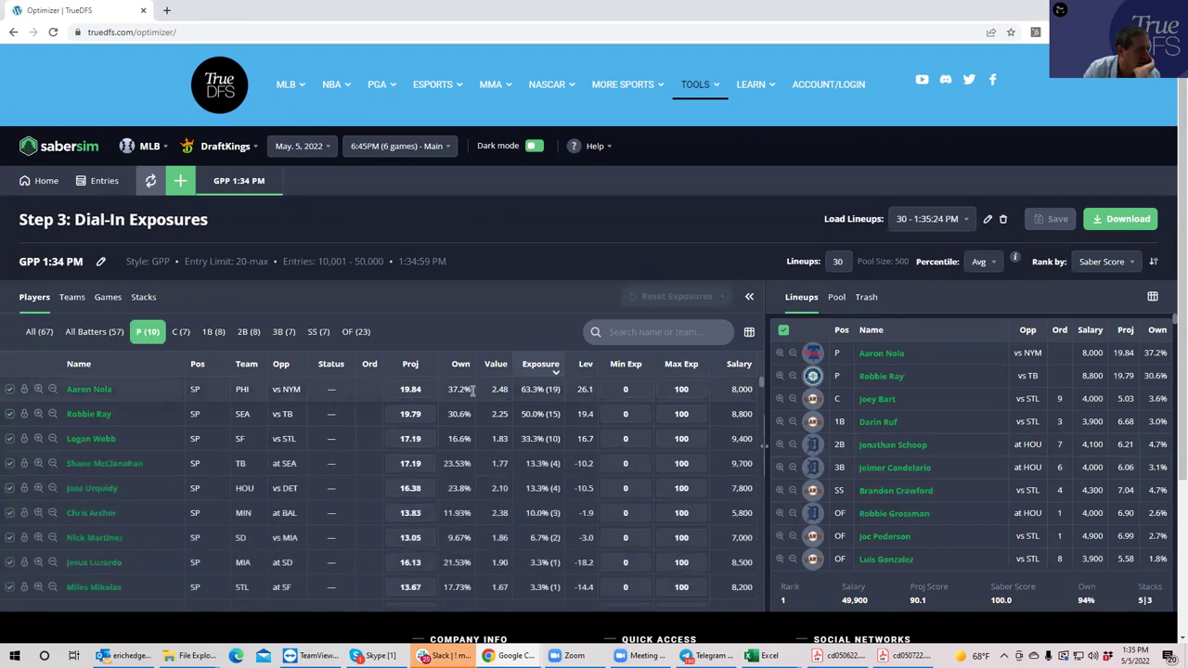
click(80, 299)
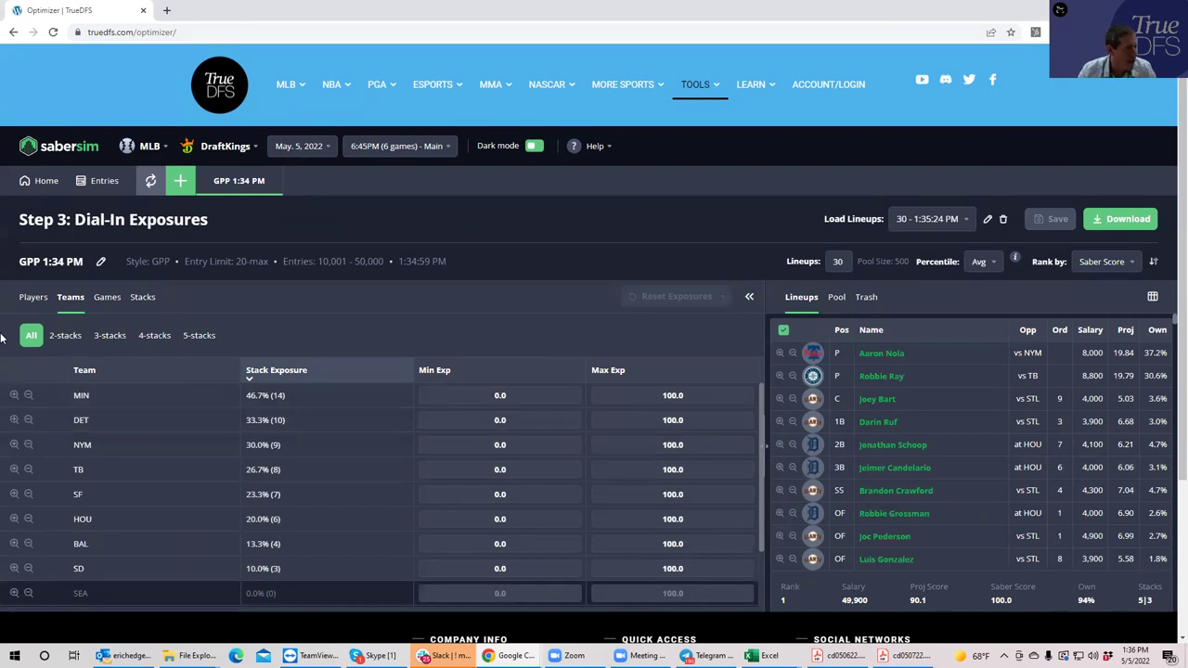
- Change the optimizer to FanDuel's 6:45PM (6 games) Main slate with TrueDFS as the projection source
click(248, 149)
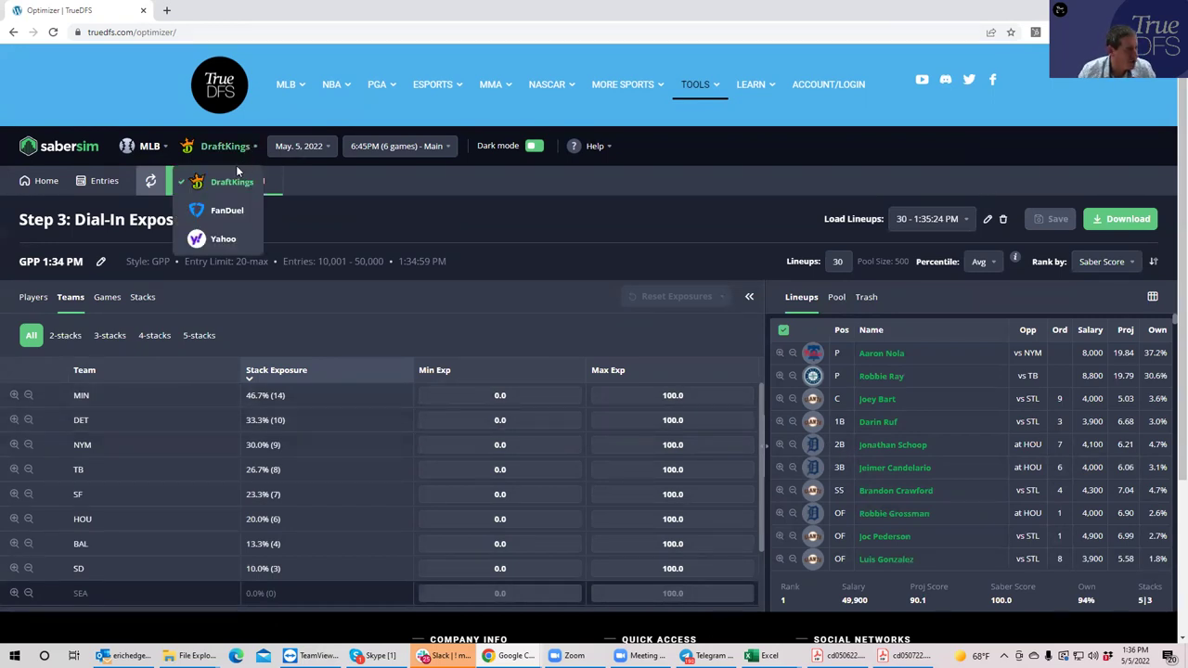
click(223, 211)
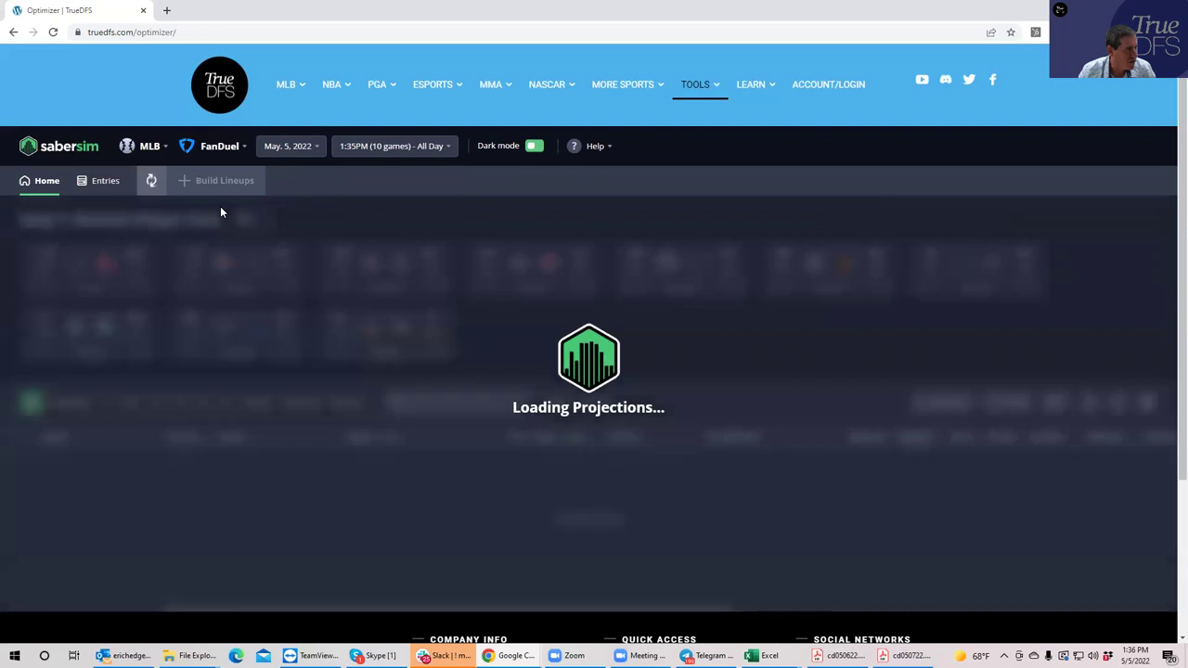
click(412, 154)
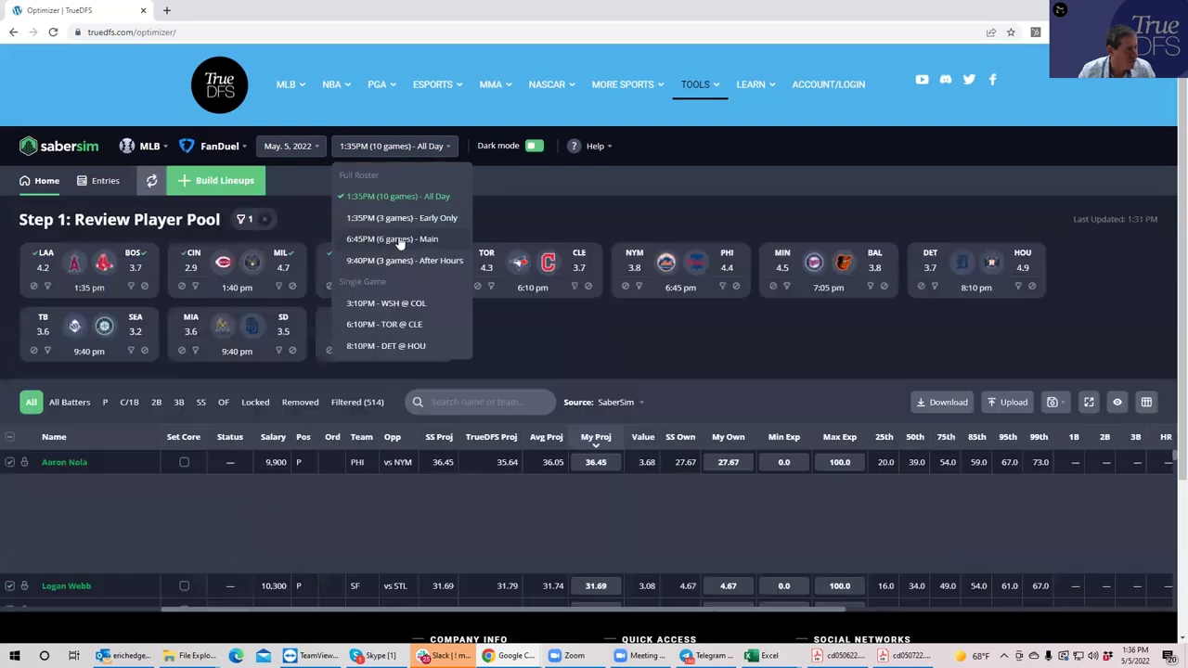
click(399, 240)
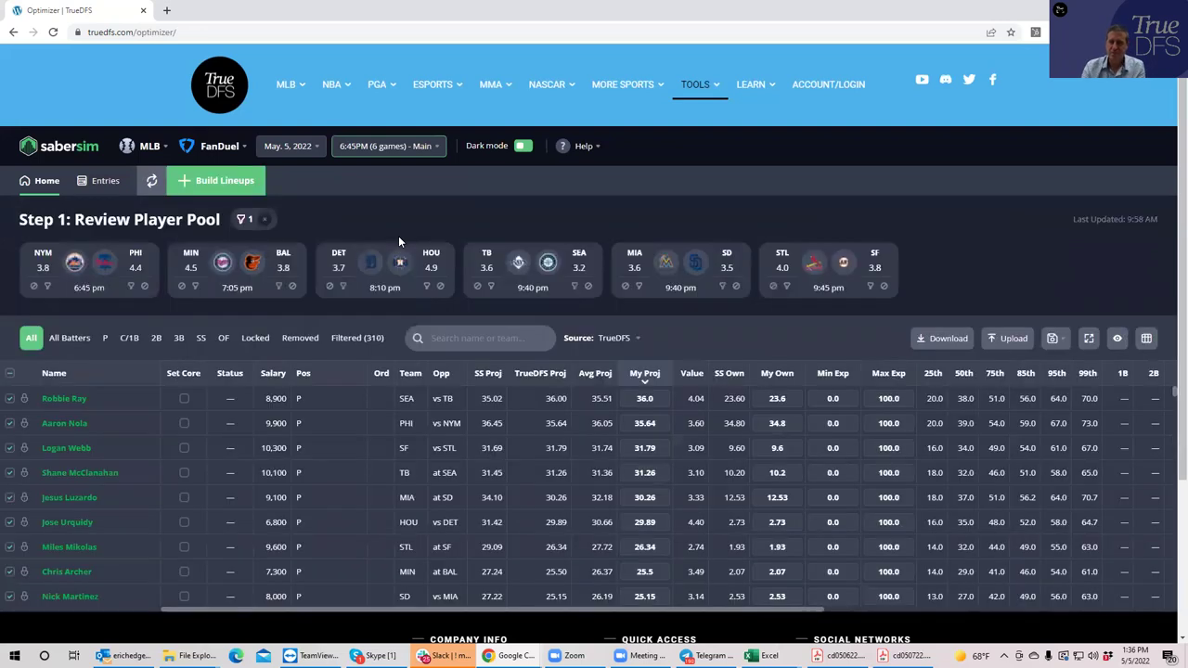
click(649, 376)
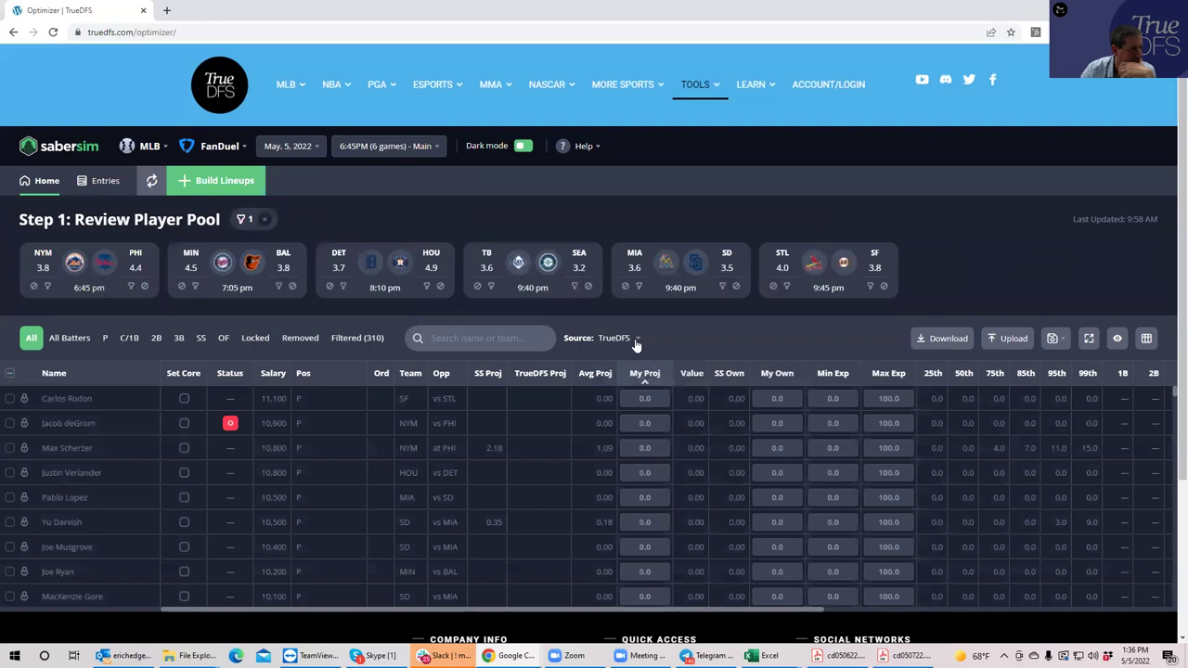
click(628, 340)
click(620, 397)
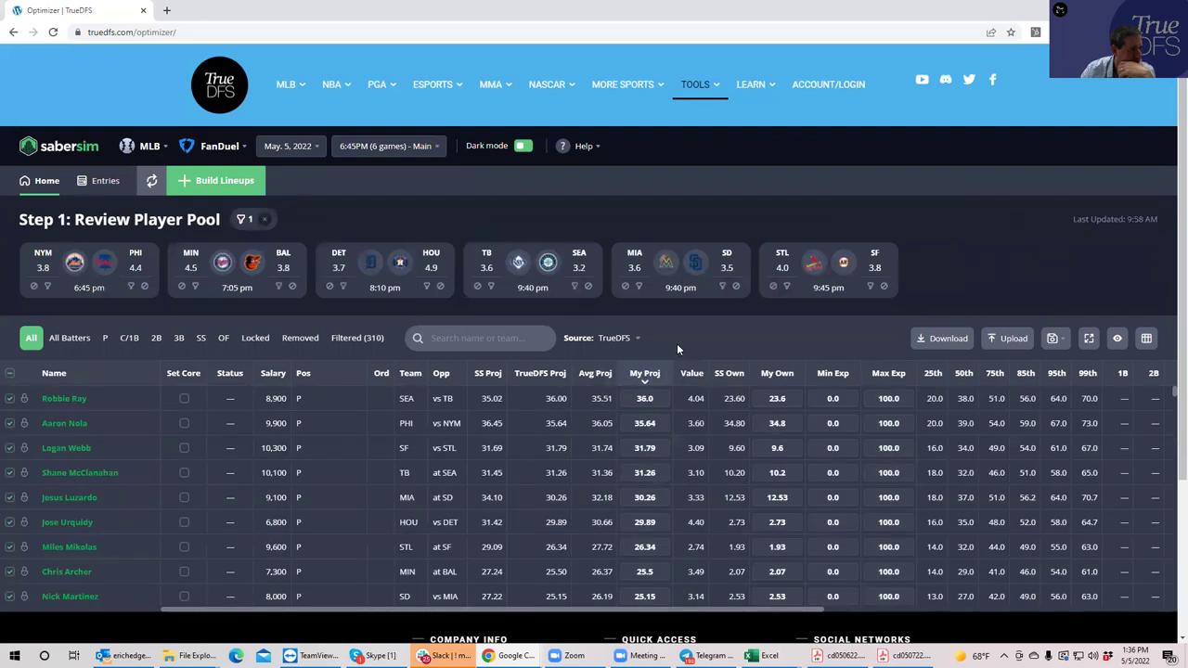
- Build 30 FanDuel GPP lineups with the 20-max entry limit and review their pitcher exposures and team stack exposures
click(237, 181)
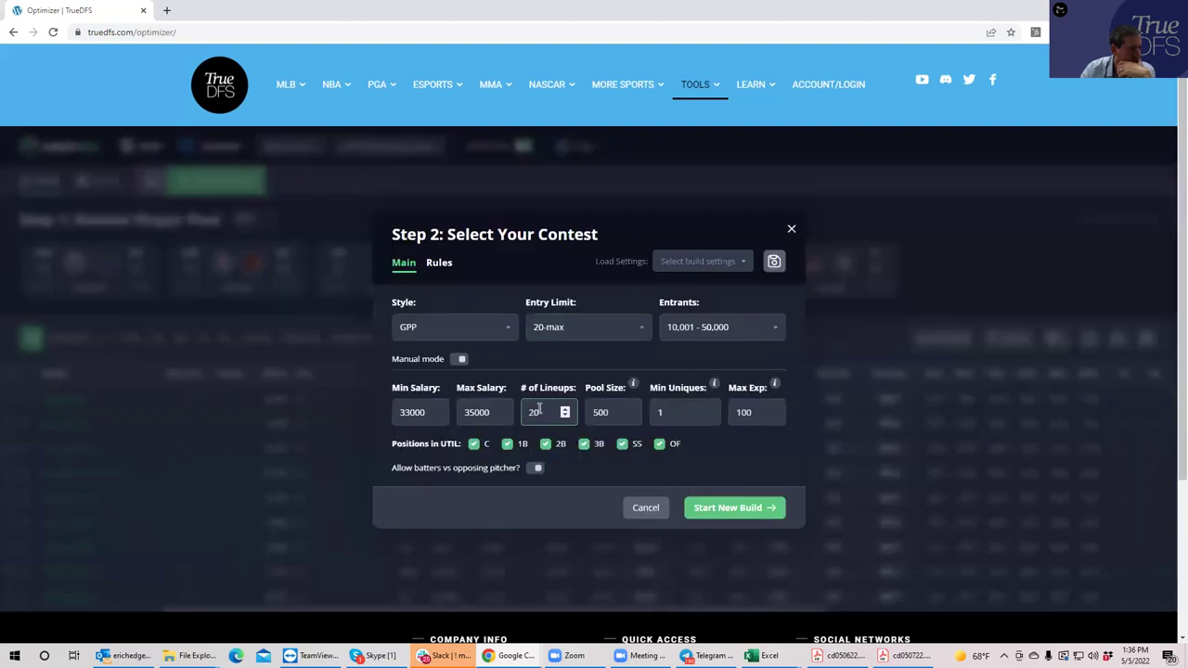
double_click(534, 412)
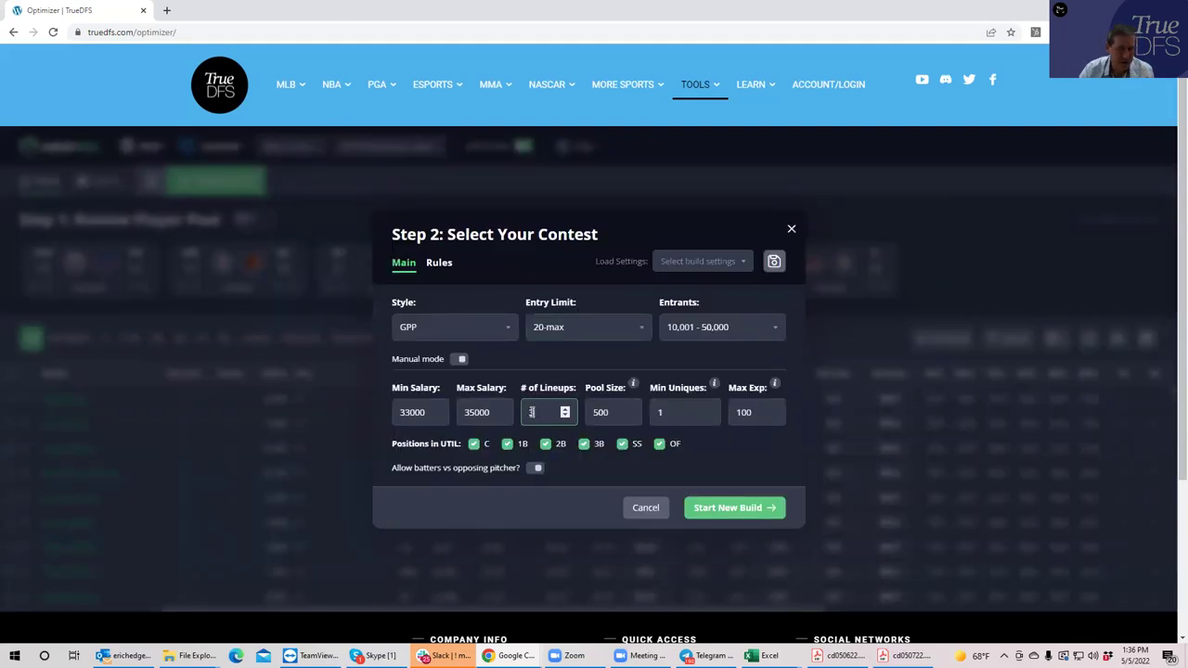
text(30)
click(705, 506)
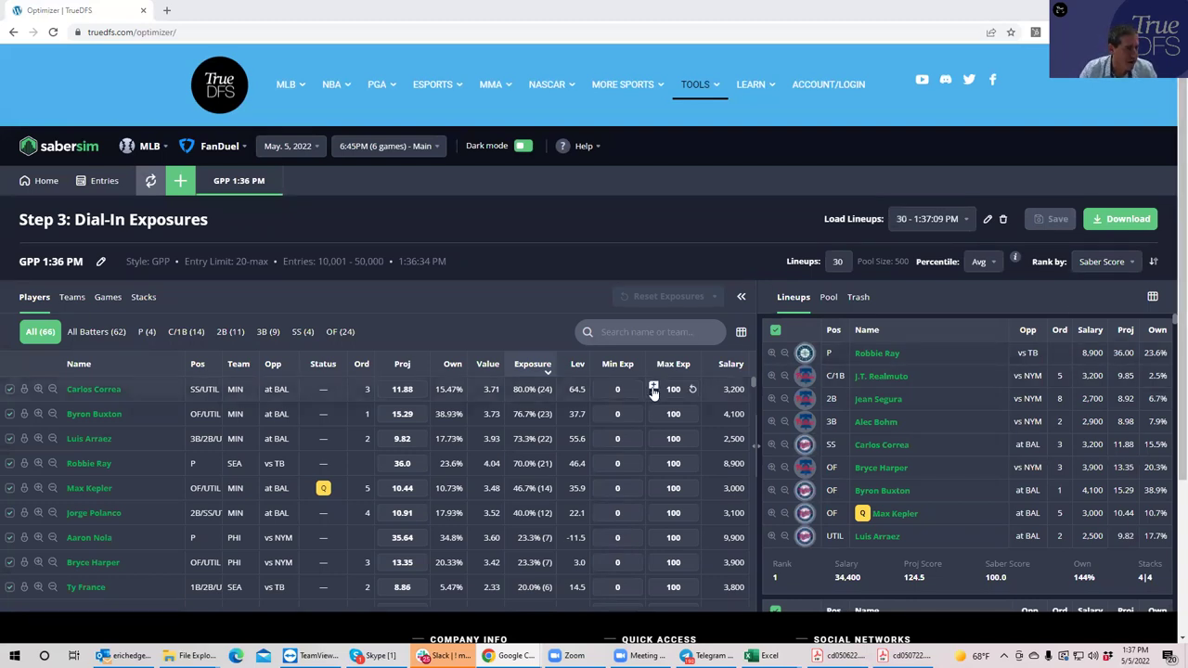
click(142, 334)
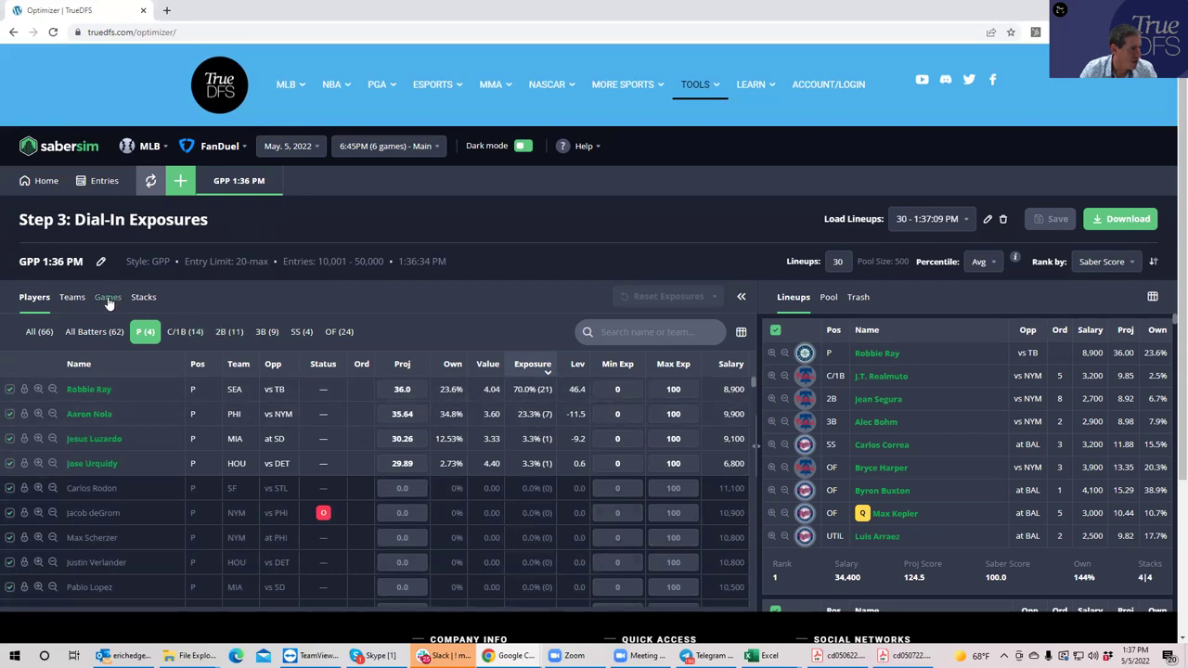
click(80, 302)
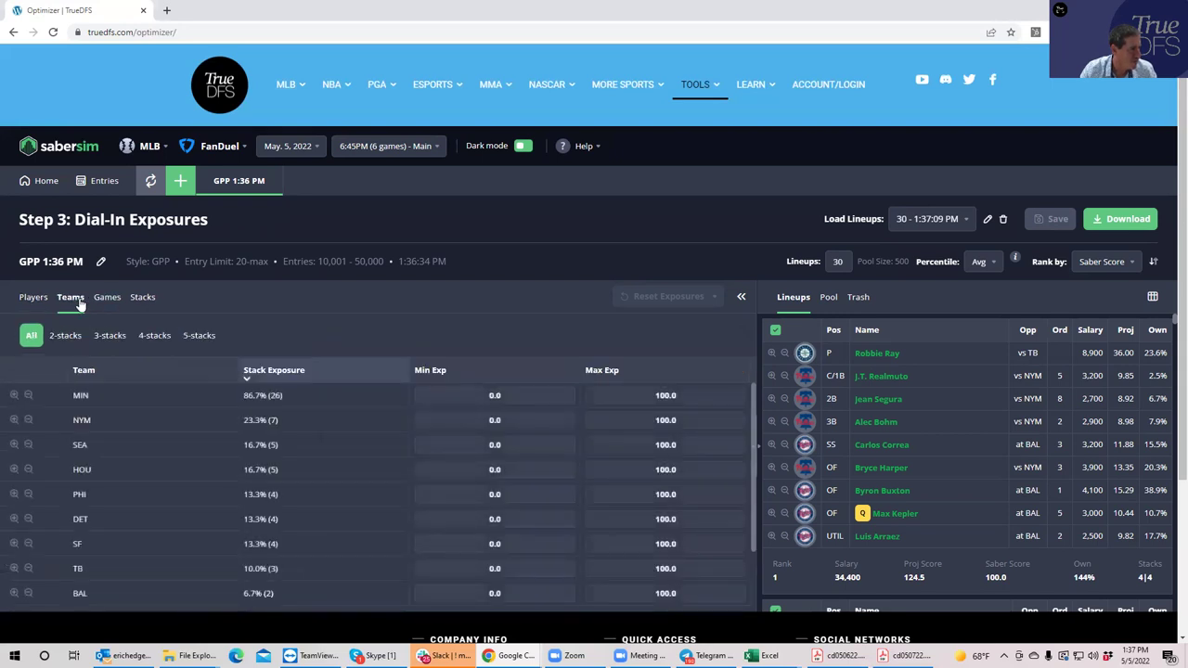